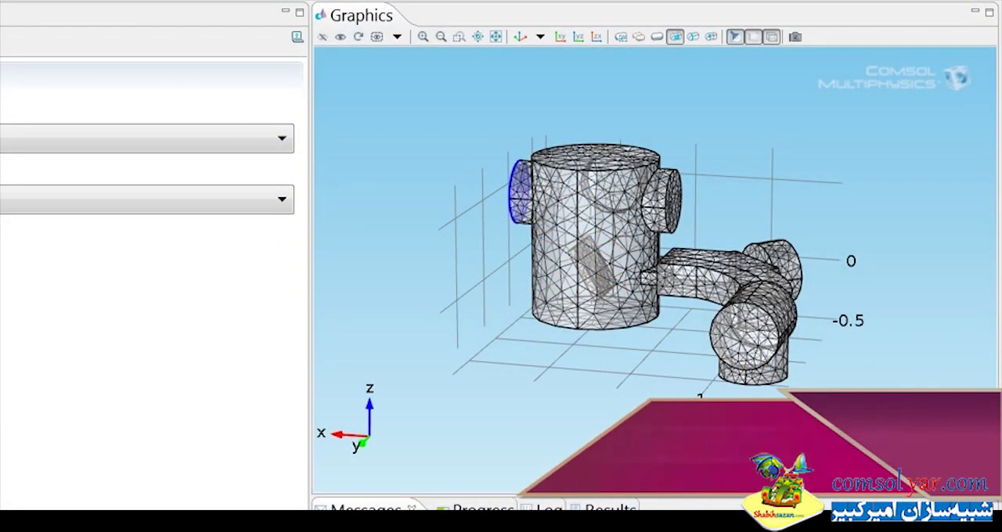
{"action": "left_click_drag", "start_coordinate": [732, 254], "coordinate": [700, 235]}
{"action": "left_click_drag", "start_coordinate": [751, 345], "coordinate": [745, 242]}
{"action": "left_click_drag", "start_coordinate": [594, 153], "coordinate": [724, 270]}
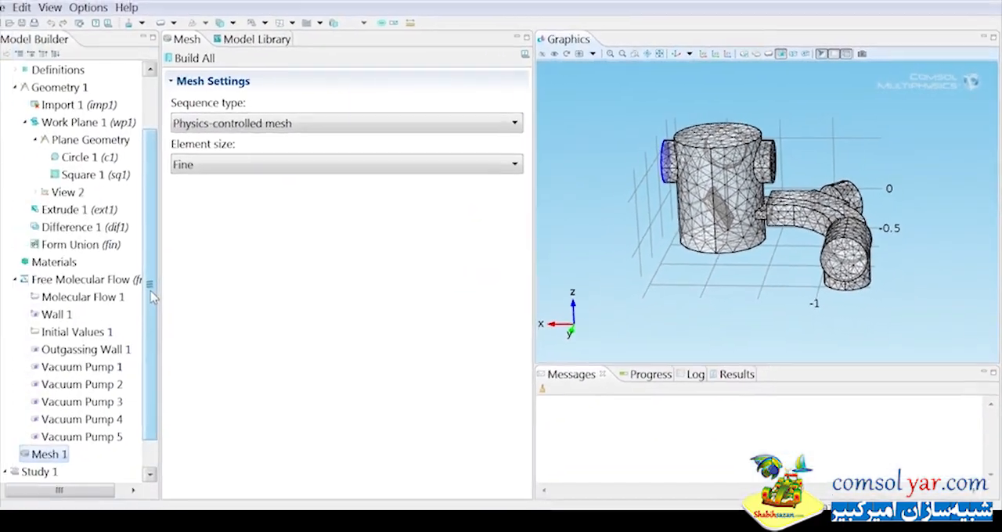
{"action": "left_click_drag", "start_coordinate": [160, 288], "coordinate": [160, 256]}
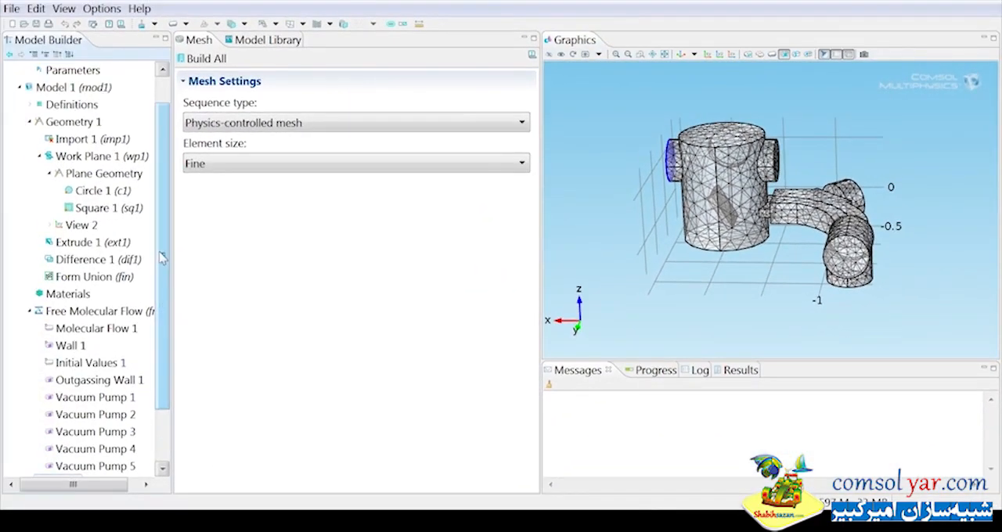
{"action": "left_click_drag", "start_coordinate": [755, 313], "coordinate": [810, 335]}
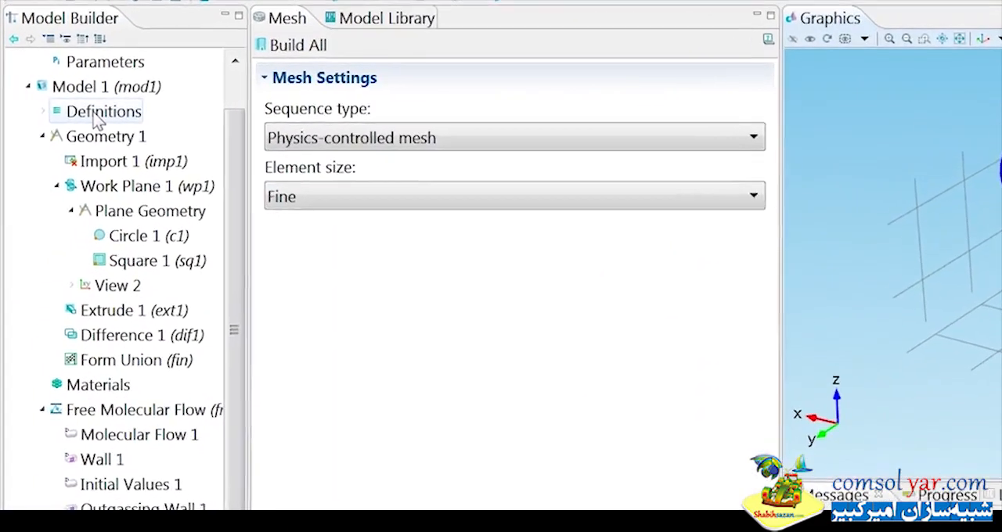
Add an Average model coupling operator to the definitions of Model 1.
{"action": "left_click", "coordinate": [67, 105]}
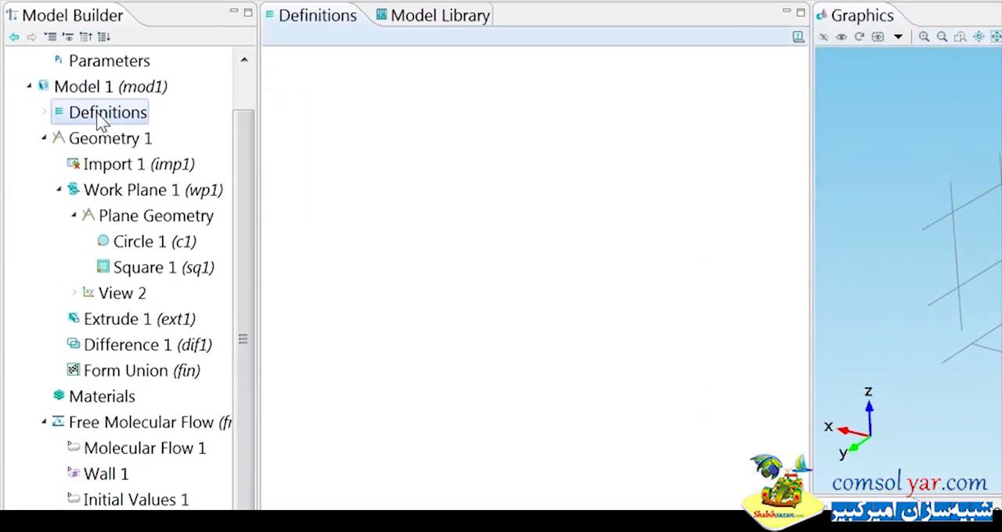
{"action": "right_click", "coordinate": [67, 105]}
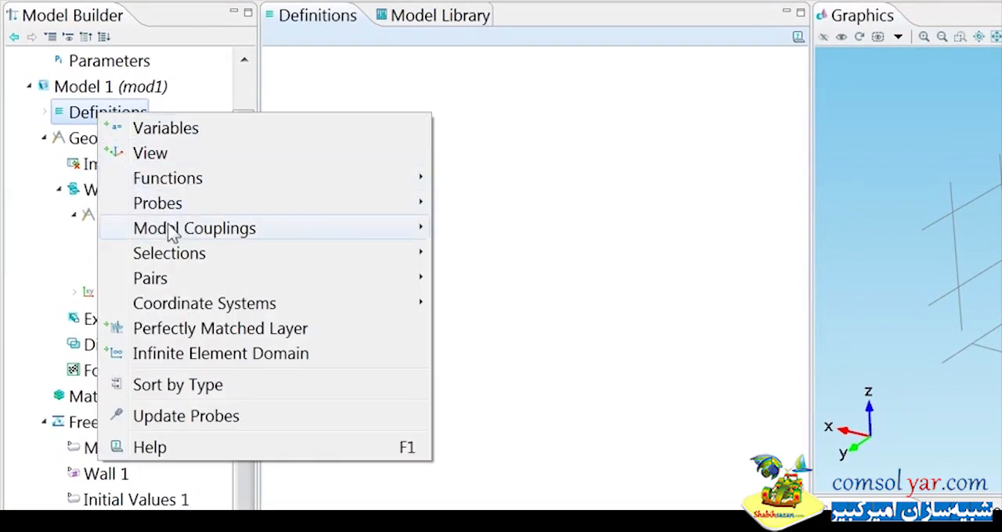
{"action": "mouse_move", "coordinate": [171, 233]}
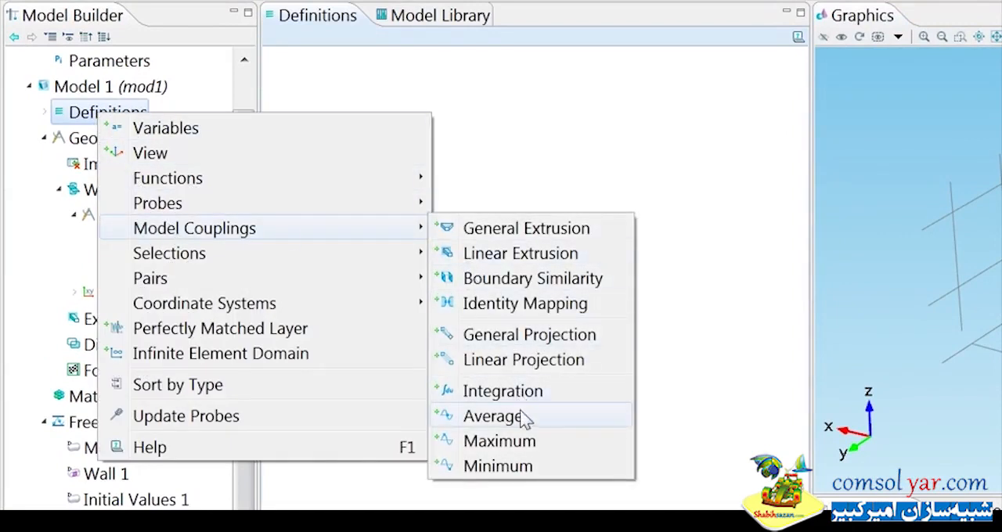
{"action": "left_click", "coordinate": [491, 417]}
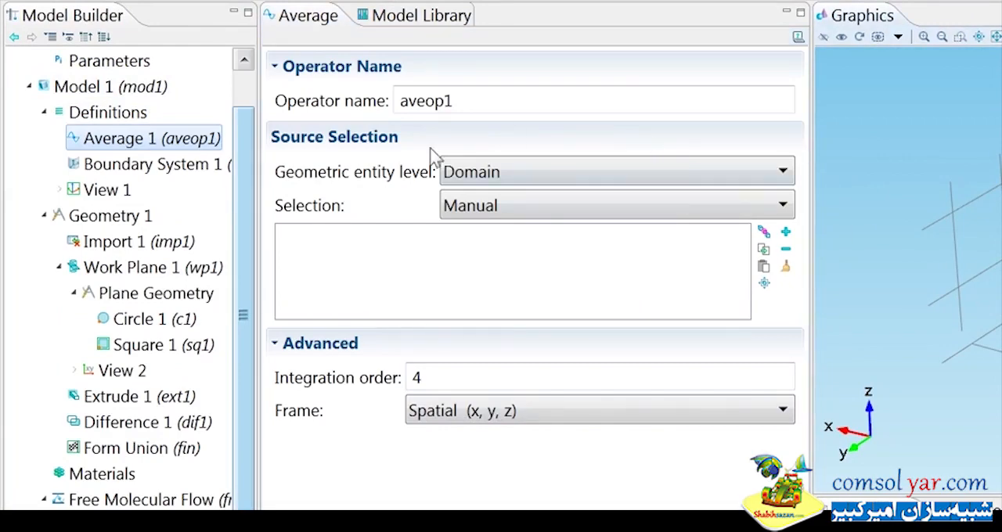
Set the average operator's geometric entity level to Boundary and select boundaries 11 and 17 on the curved duct as its source.
{"action": "left_click", "coordinate": [456, 172]}
{"action": "left_click", "coordinate": [496, 229]}
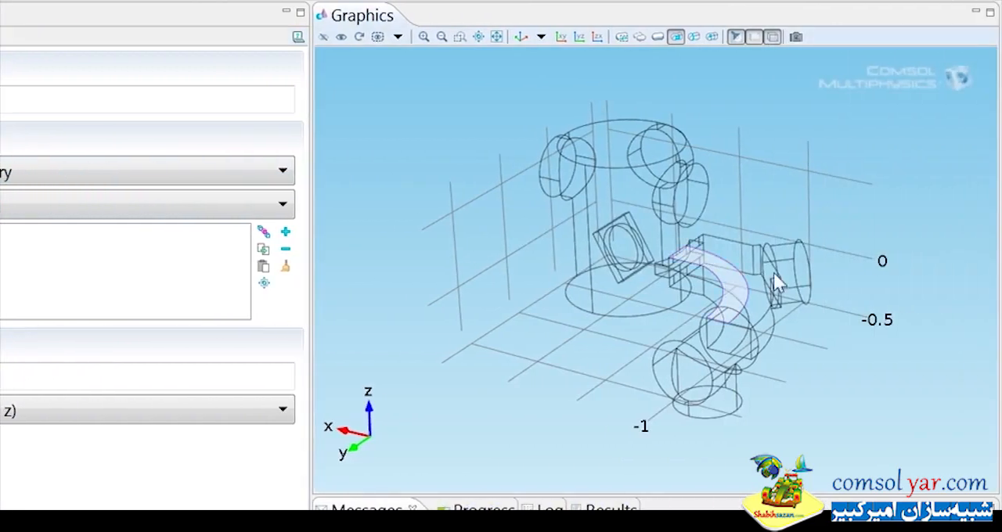
{"action": "left_click", "coordinate": [758, 264]}
{"action": "right_click", "coordinate": [759, 264]}
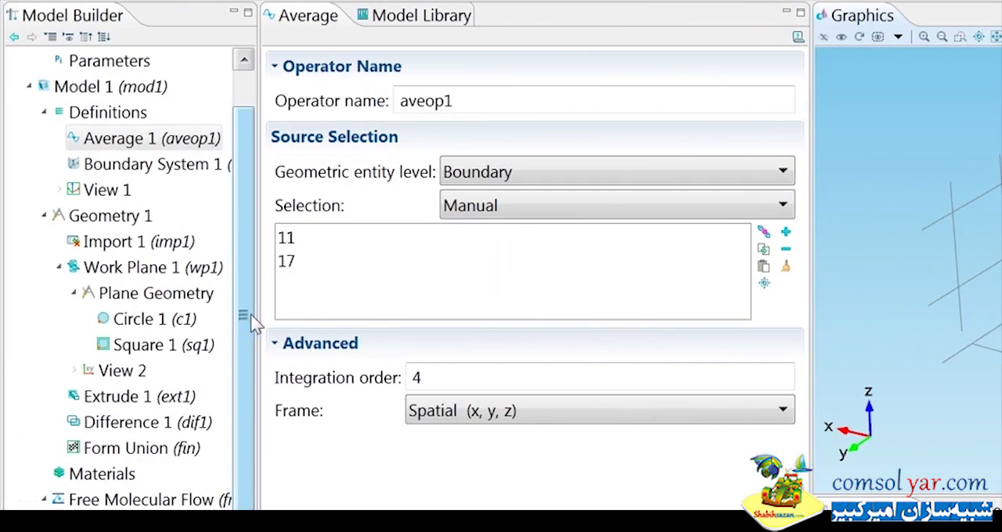
Duplicate the average operator and make boundaries 10 and 16 on the curved duct's lower side the source of the copy.
{"action": "right_click", "coordinate": [188, 138]}
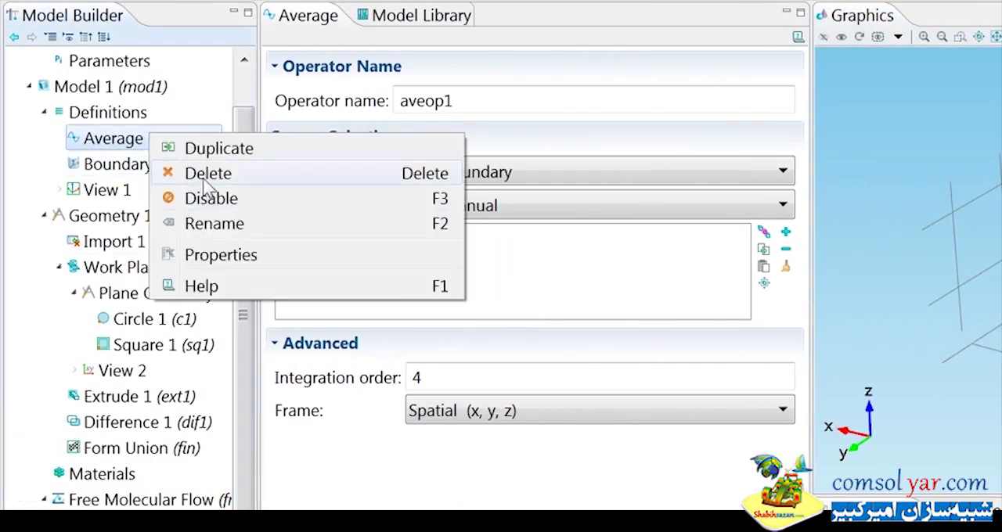
{"action": "left_click", "coordinate": [199, 147]}
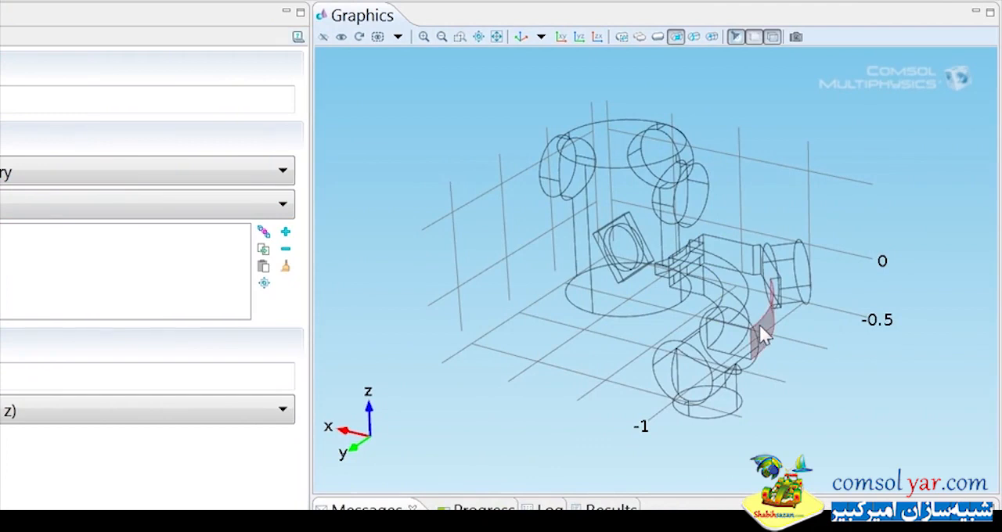
{"action": "left_click", "coordinate": [760, 325]}
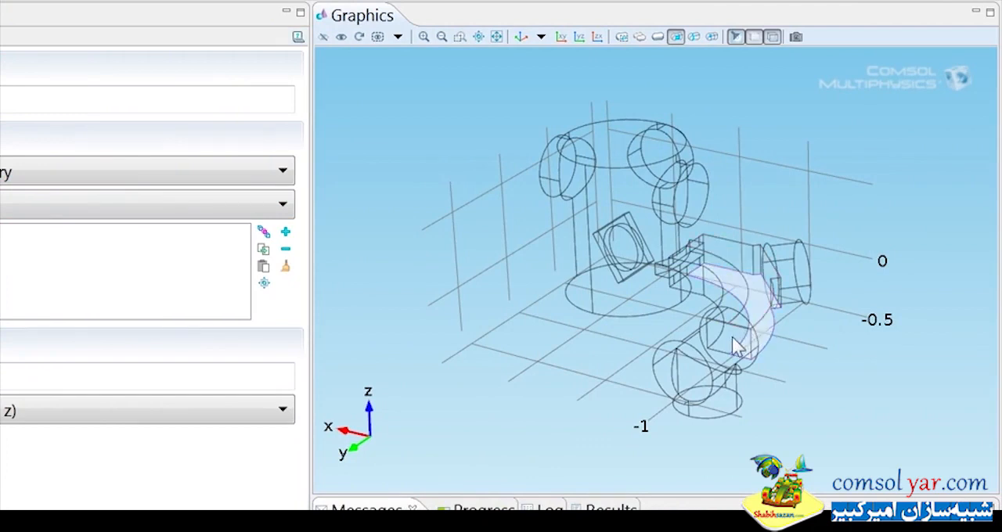
{"action": "left_click_drag", "start_coordinate": [785, 351], "coordinate": [845, 347]}
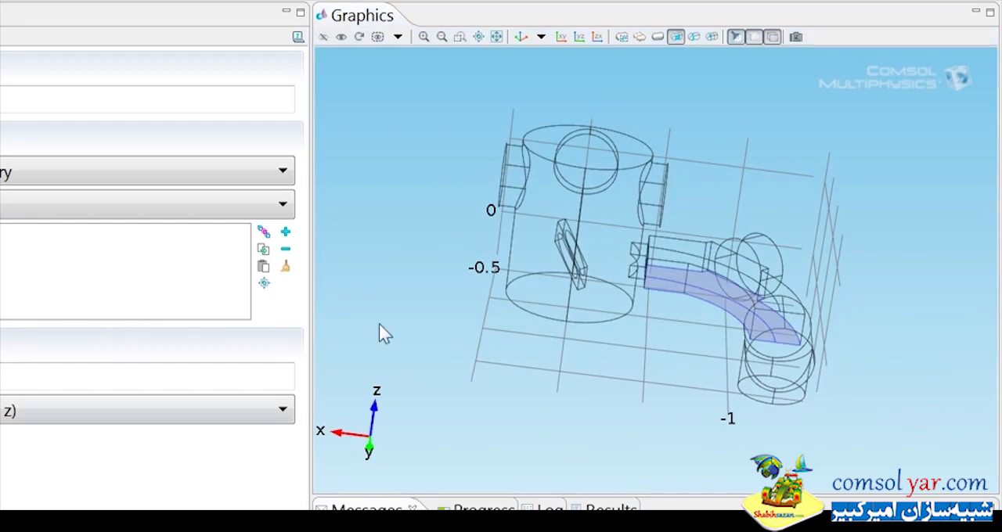
{"action": "left_click_drag", "start_coordinate": [658, 361], "coordinate": [637, 341]}
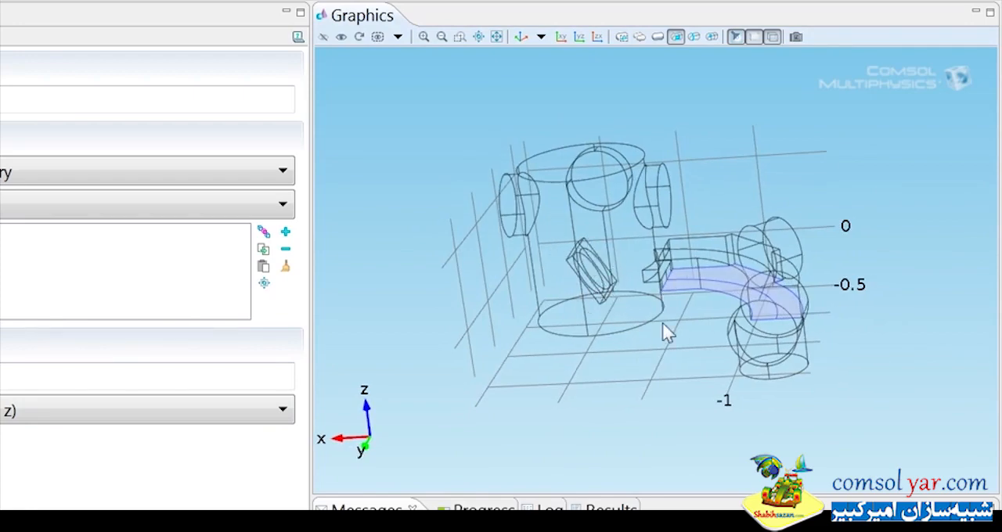
{"action": "left_click_drag", "start_coordinate": [663, 324], "coordinate": [663, 399]}
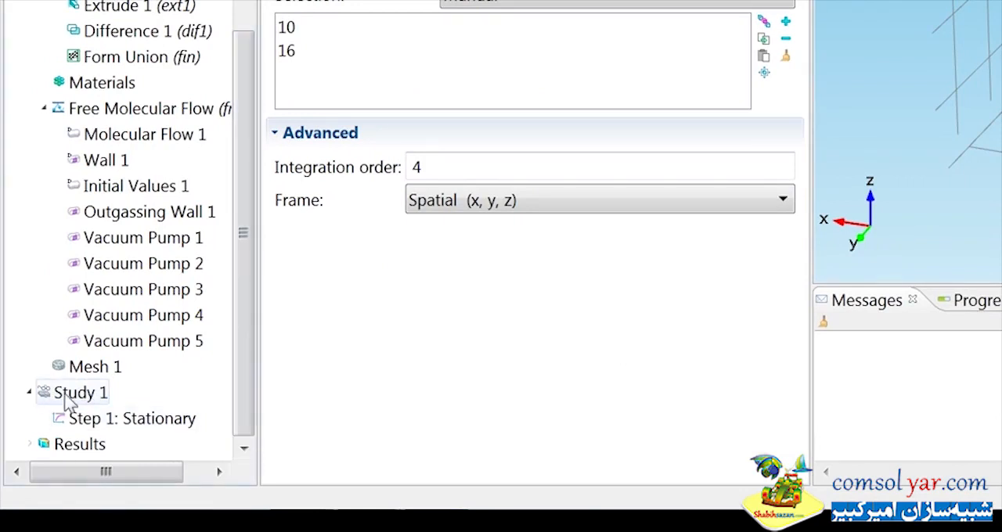
Add a parametric sweep to Study 1 with theta (Wafer angle) as the sweep parameter.
{"action": "right_click", "coordinate": [68, 396]}
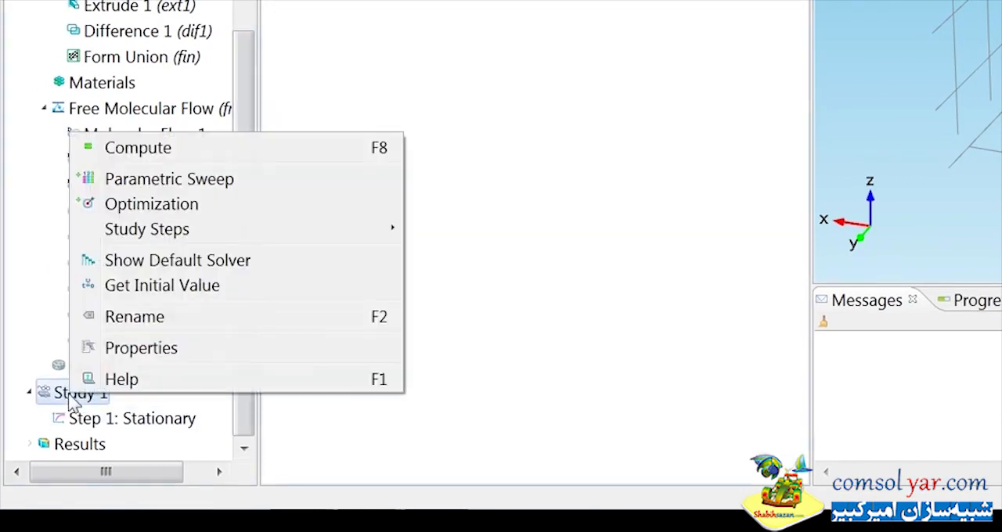
{"action": "left_click", "coordinate": [154, 181]}
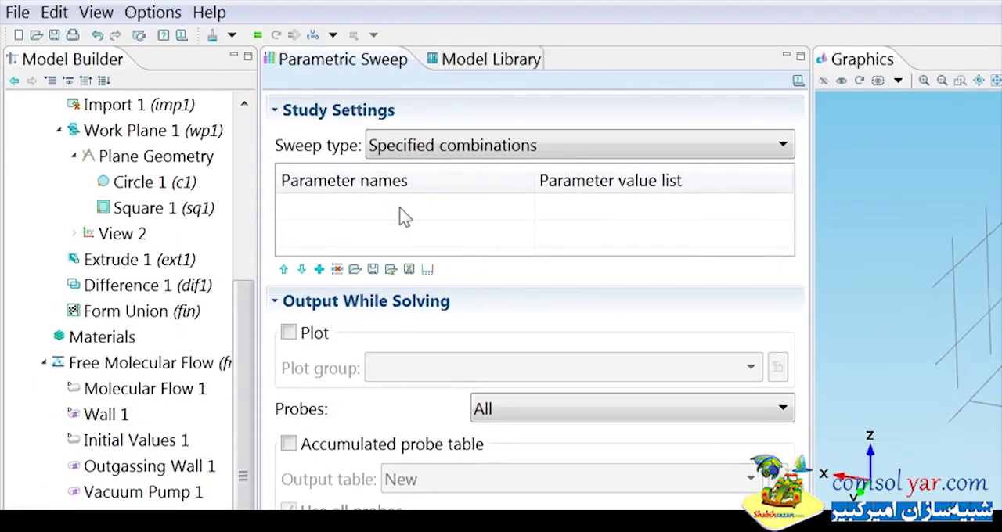
{"action": "left_click", "coordinate": [319, 270]}
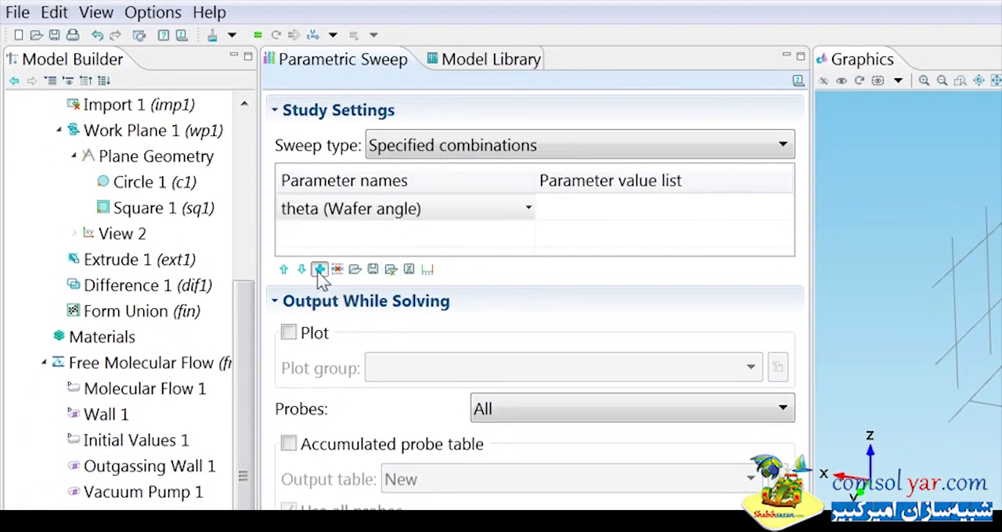
{"action": "left_click", "coordinate": [321, 214]}
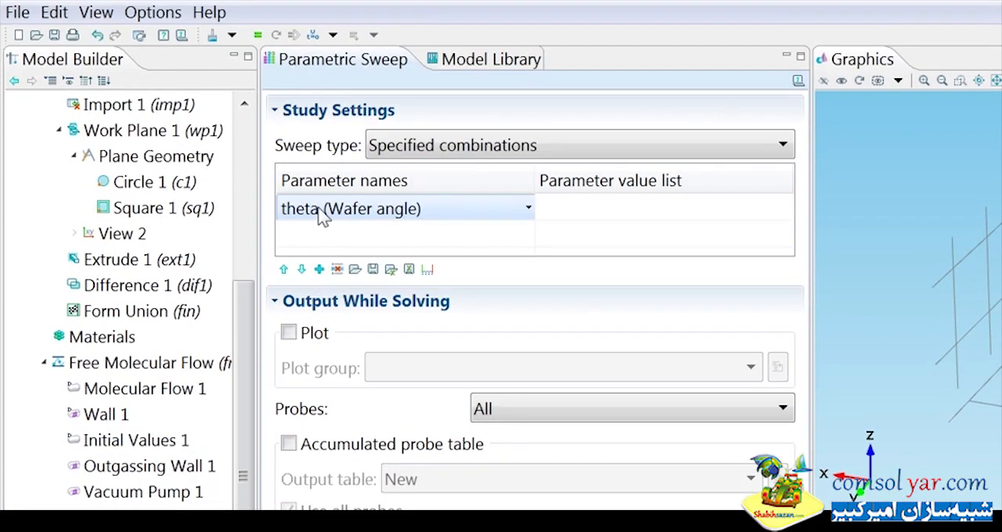
{"action": "left_click", "coordinate": [320, 214]}
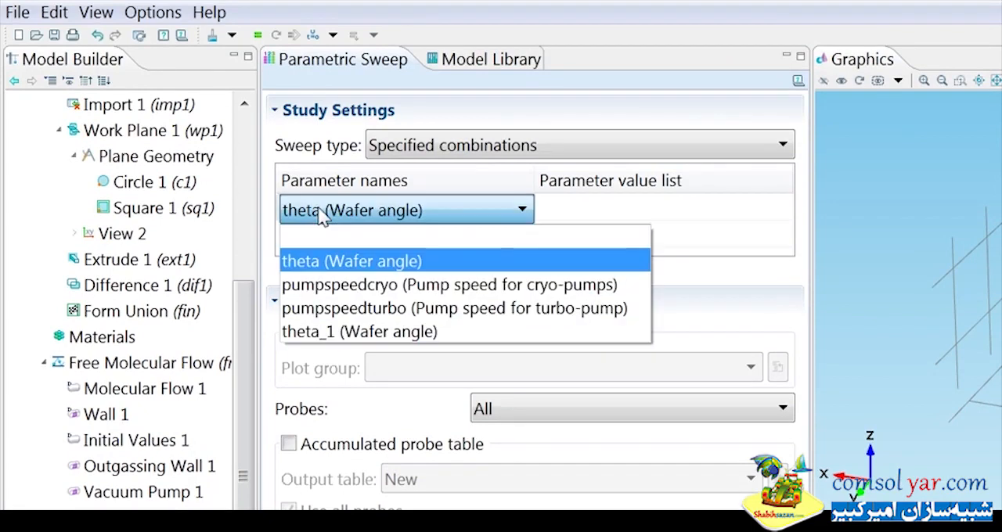
{"action": "left_click", "coordinate": [328, 285]}
{"action": "left_click", "coordinate": [352, 261]}
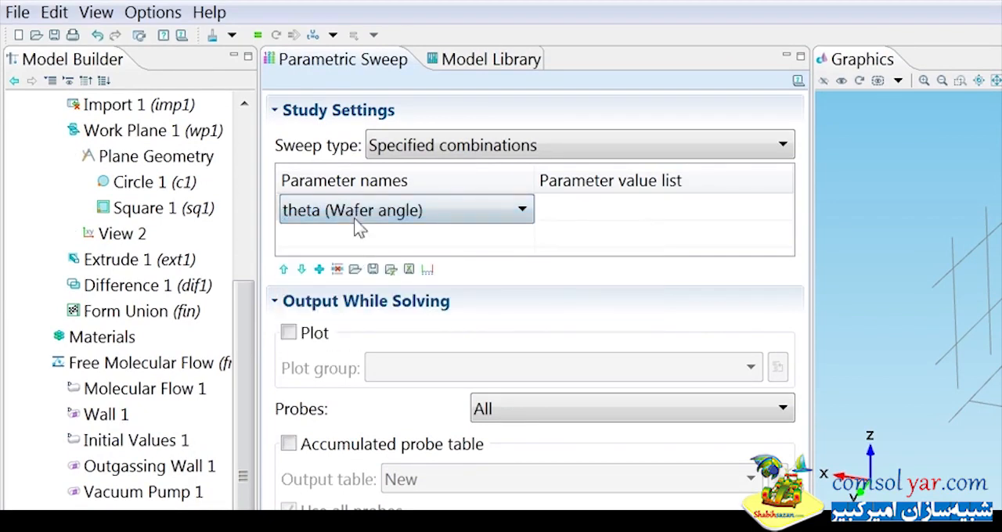
{"action": "left_click", "coordinate": [319, 270]}
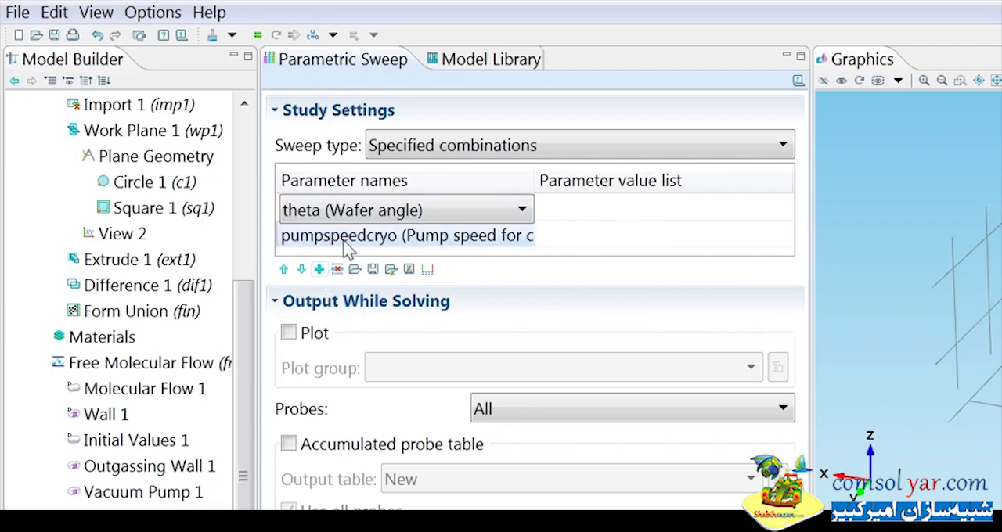
{"action": "left_click", "coordinate": [465, 236]}
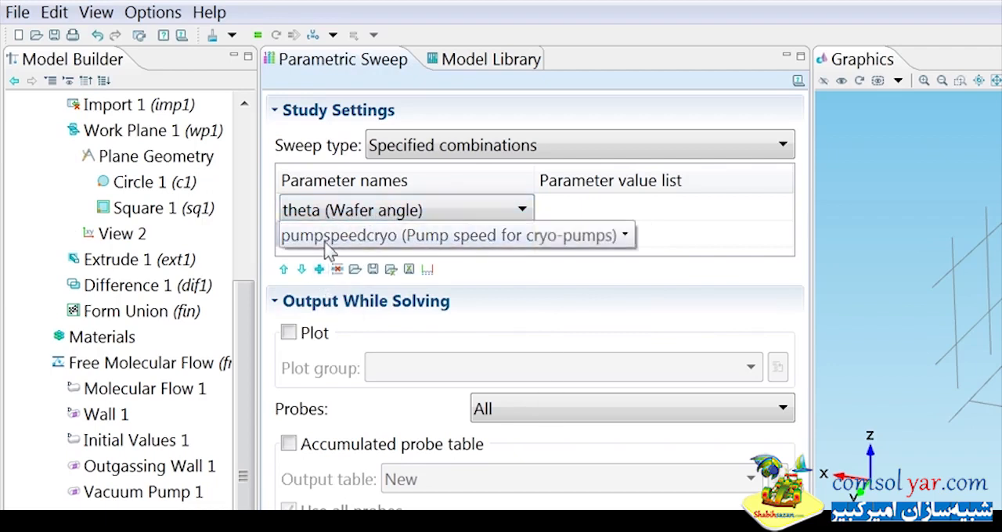
{"action": "left_click", "coordinate": [458, 244]}
{"action": "left_click", "coordinate": [459, 246]}
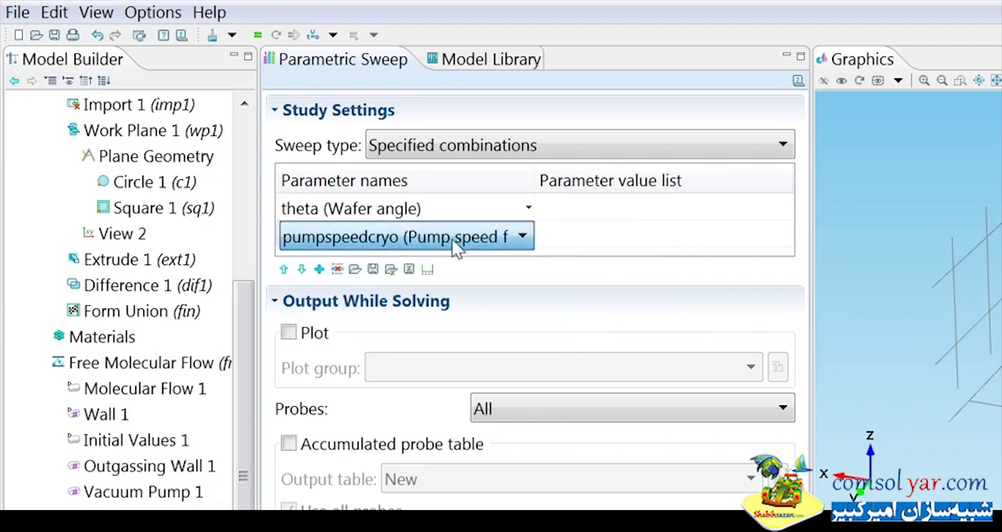
{"action": "left_click", "coordinate": [336, 269]}
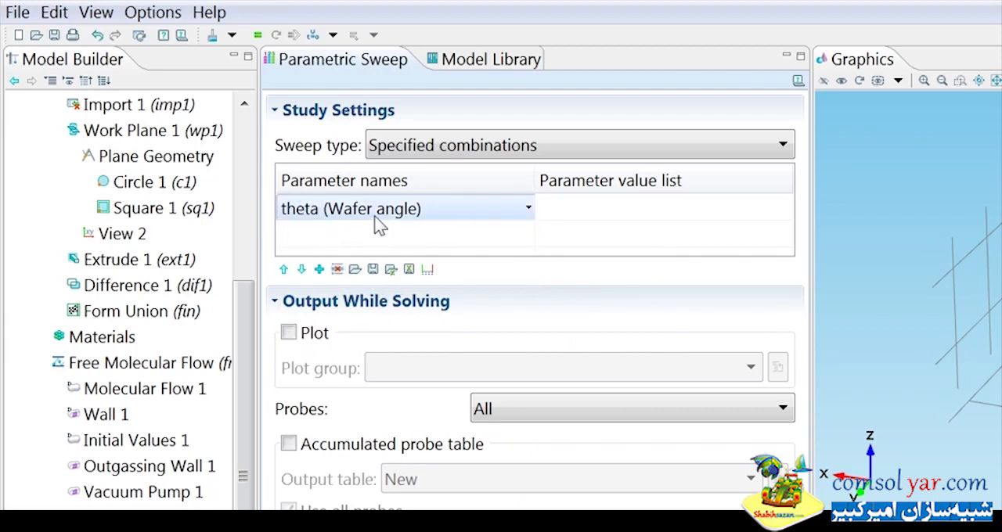
Define the value list for theta as a range starting at 0 with step 20 and stop 60.
{"action": "left_click", "coordinate": [574, 209]}
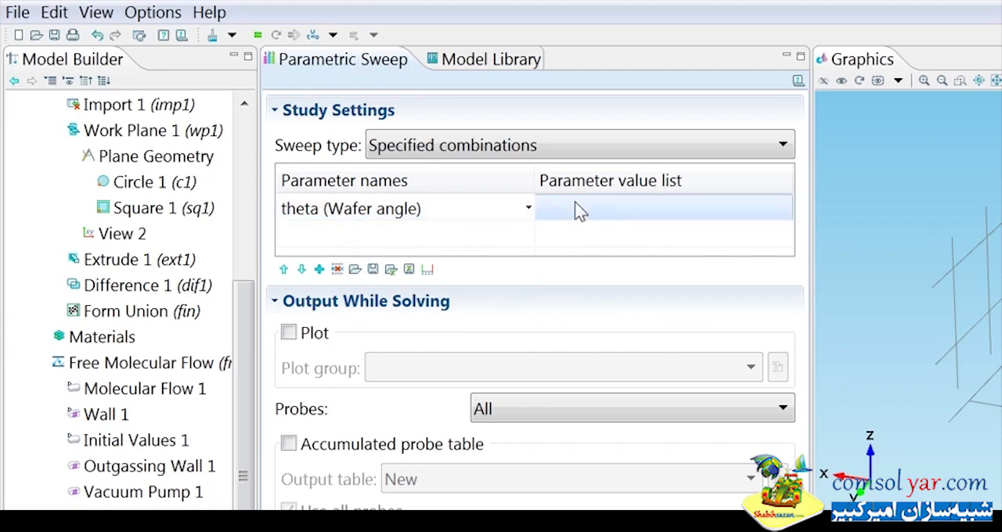
{"action": "left_click", "coordinate": [572, 210]}
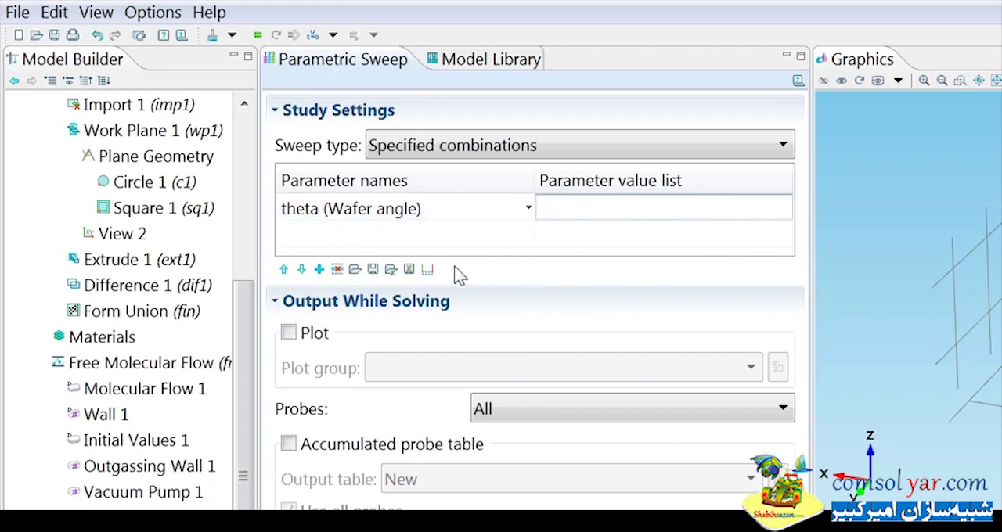
{"action": "left_click", "coordinate": [427, 269]}
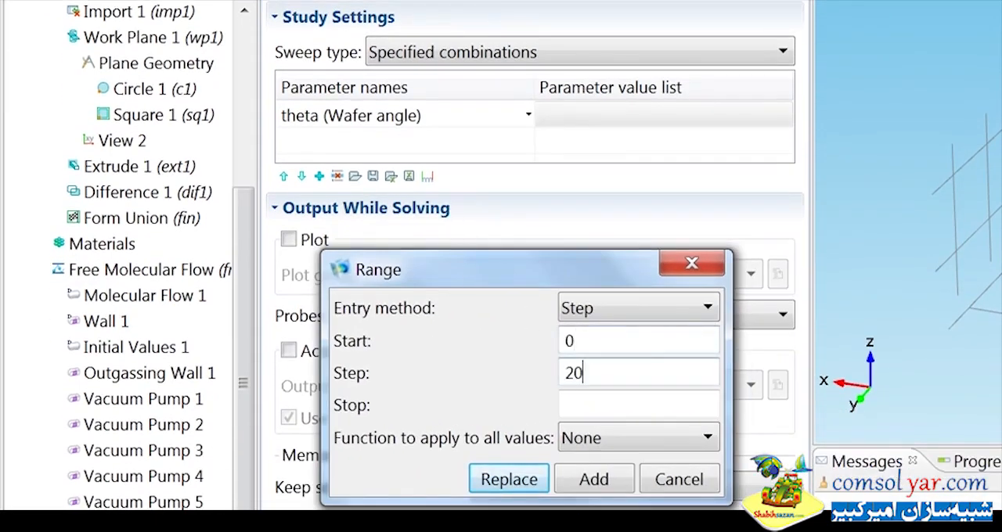
{"action": "left_click", "coordinate": [641, 399]}
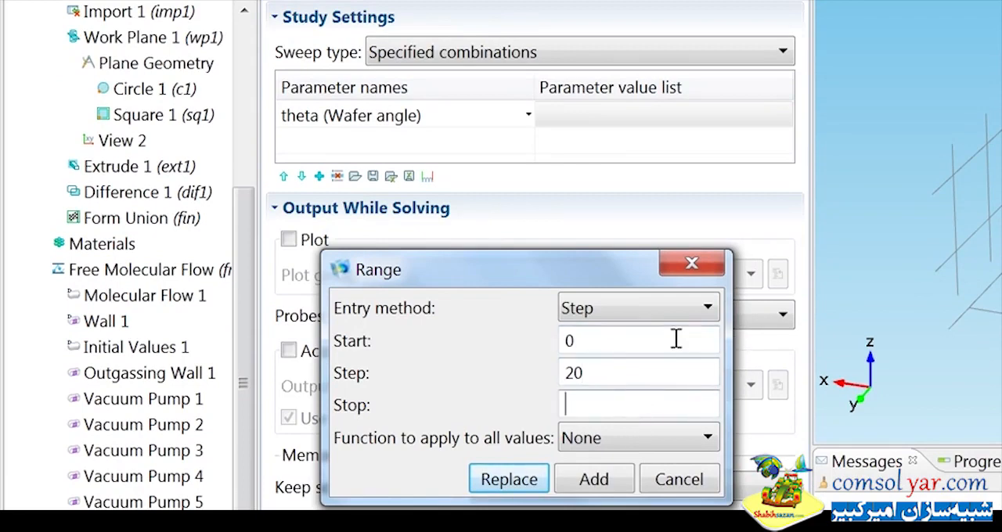
{"action": "type", "text": "60"}
{"action": "left_click", "coordinate": [593, 479]}
Compute Study 1 with the parametric sweep over the wafer angle.
{"action": "scroll", "coordinate": [374, 497], "scroll_direction": "down", "scroll_amount": 1}
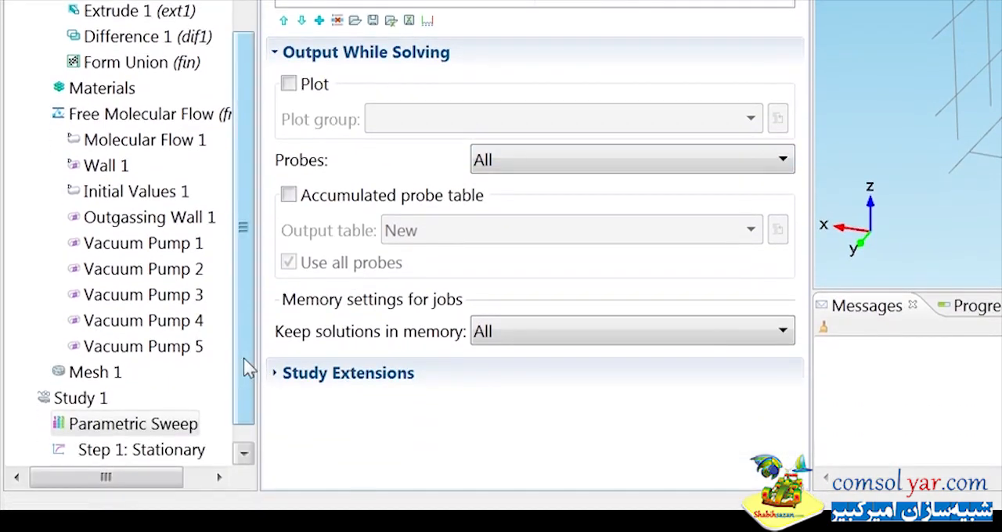
{"action": "left_click_drag", "start_coordinate": [243, 358], "coordinate": [245, 425]}
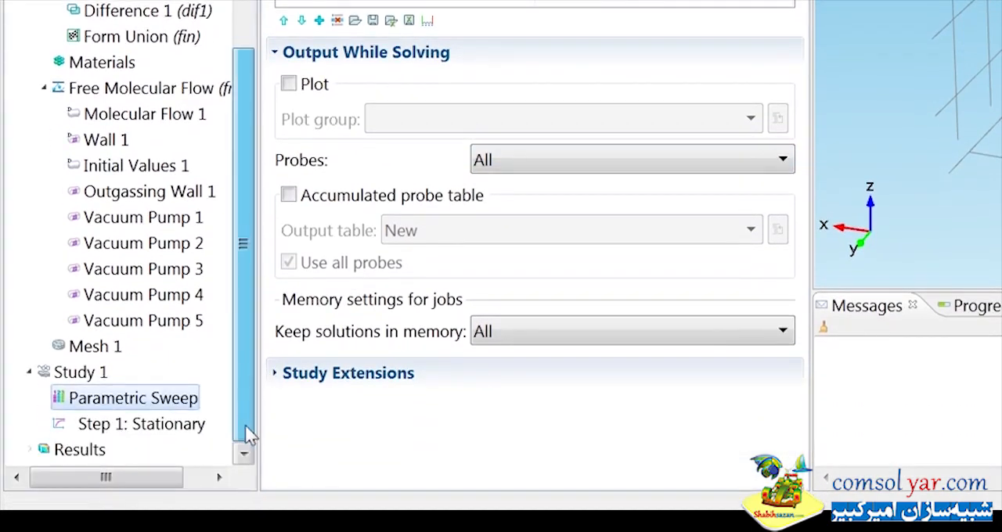
{"action": "right_click", "coordinate": [79, 376]}
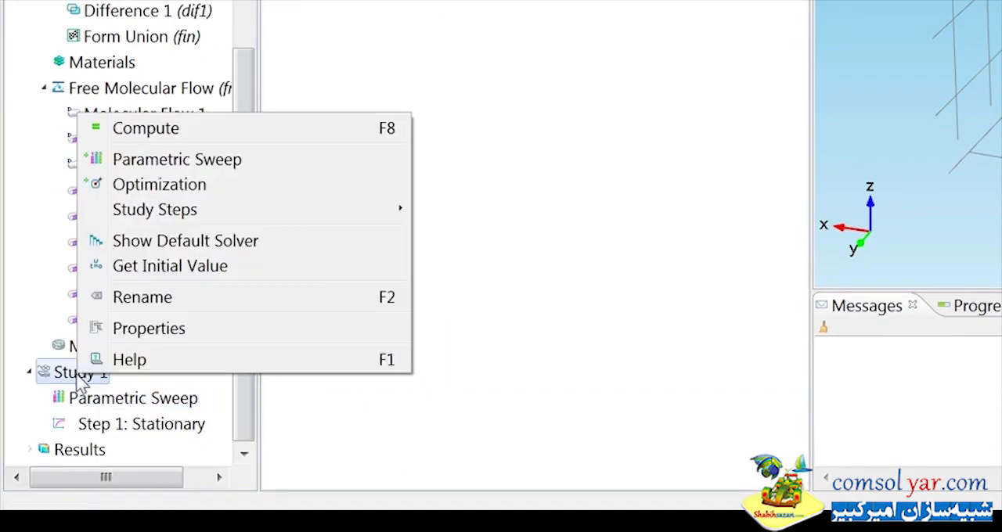
{"action": "left_click", "coordinate": [157, 130]}
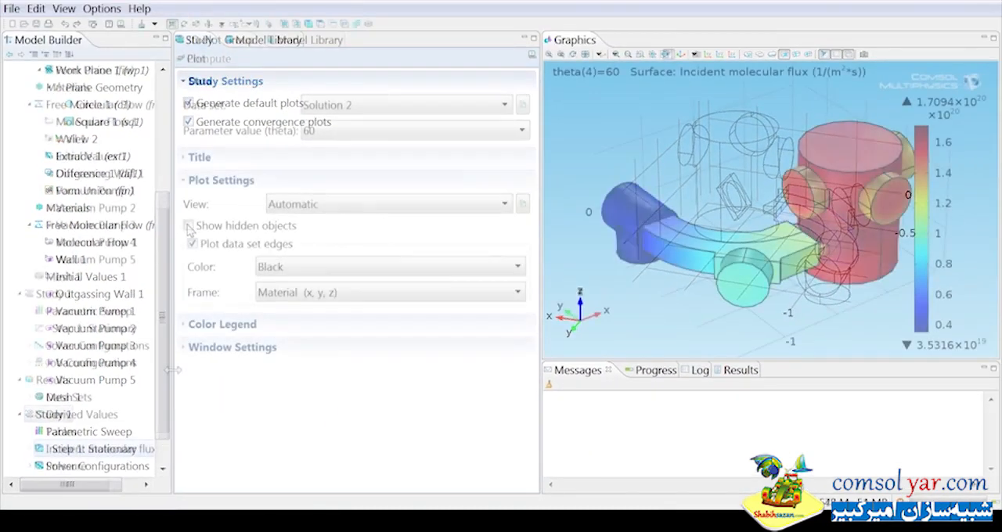
View the pressure plot and the number density plot among the computed results.
{"action": "mouse_move", "coordinate": [166, 394]}
{"action": "left_mouse_down"}
{"action": "mouse_move", "coordinate": [167, 428]}
{"action": "mouse_move", "coordinate": [197, 406]}
{"action": "mouse_move", "coordinate": [181, 399]}
{"action": "left_mouse_up"}
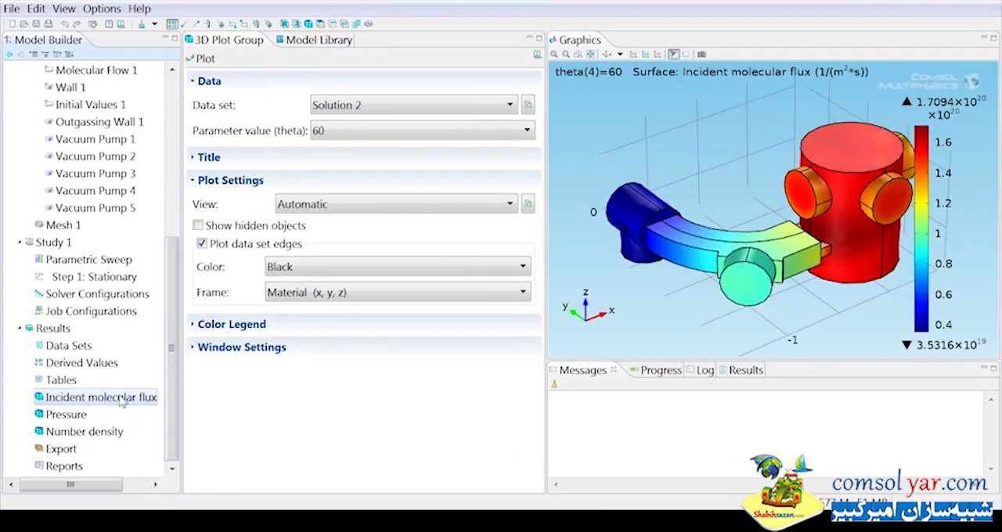
{"action": "left_click", "coordinate": [76, 417]}
{"action": "left_click", "coordinate": [78, 432]}
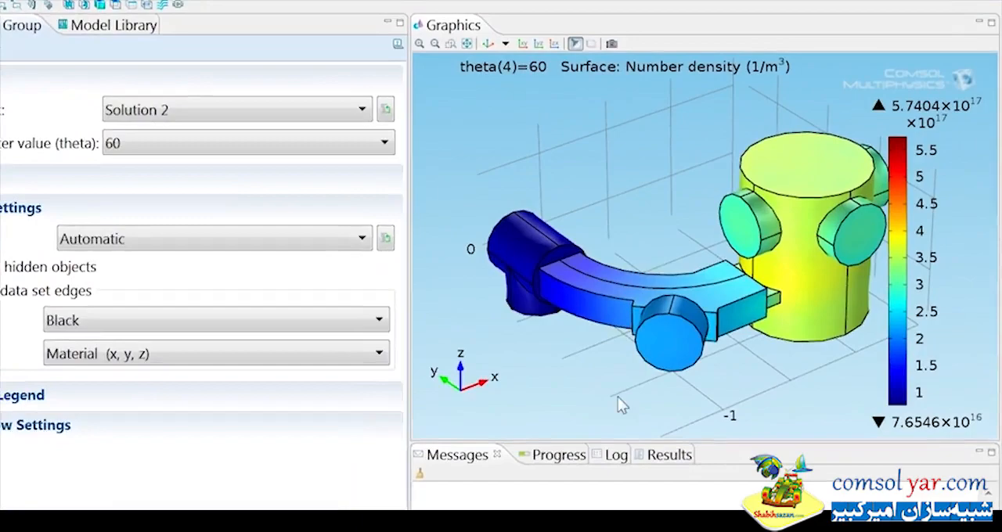
Duplicate the Solution 2 data set in the results.
{"action": "left_click_drag", "start_coordinate": [707, 316], "coordinate": [588, 300]}
{"action": "left_click_drag", "start_coordinate": [383, 411], "coordinate": [408, 420]}
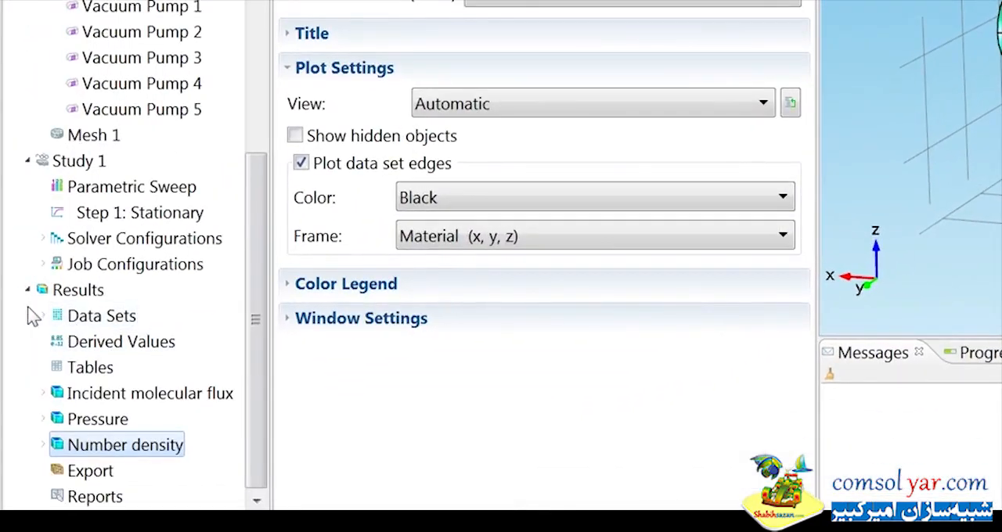
{"action": "left_click", "coordinate": [44, 318]}
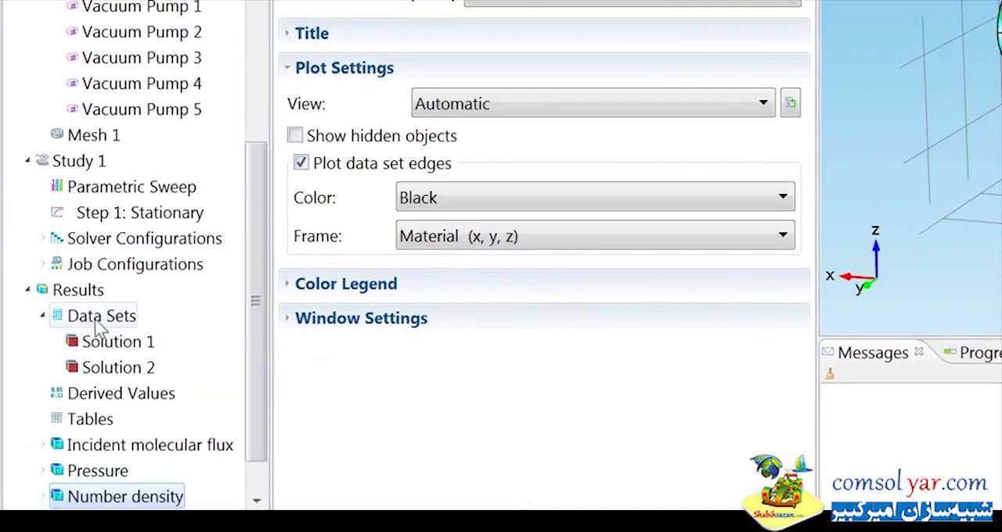
{"action": "left_click", "coordinate": [110, 370]}
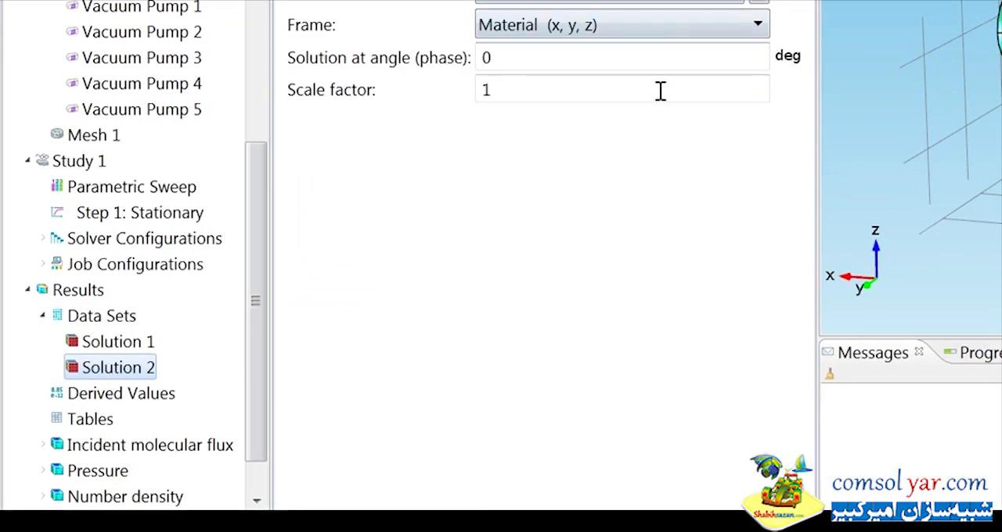
{"action": "right_click", "coordinate": [143, 373]}
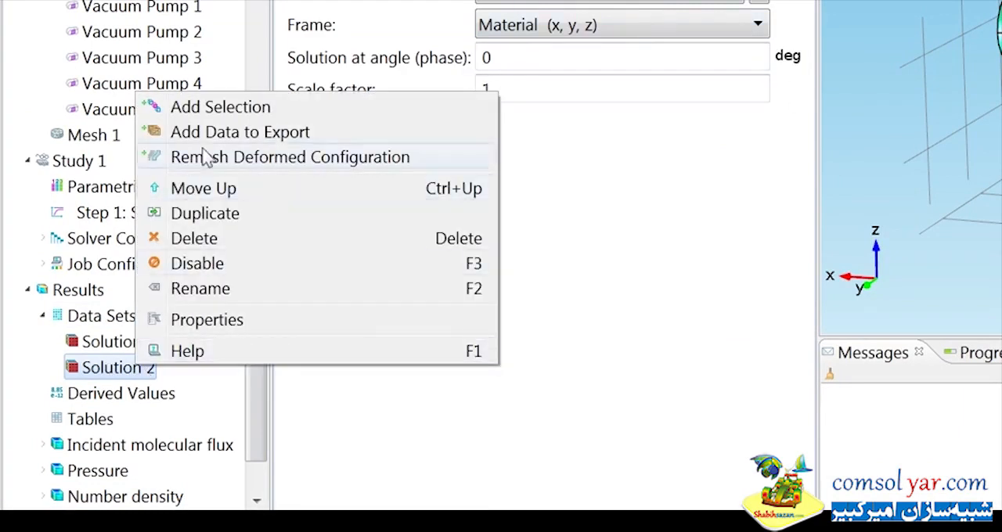
{"action": "left_click", "coordinate": [212, 223]}
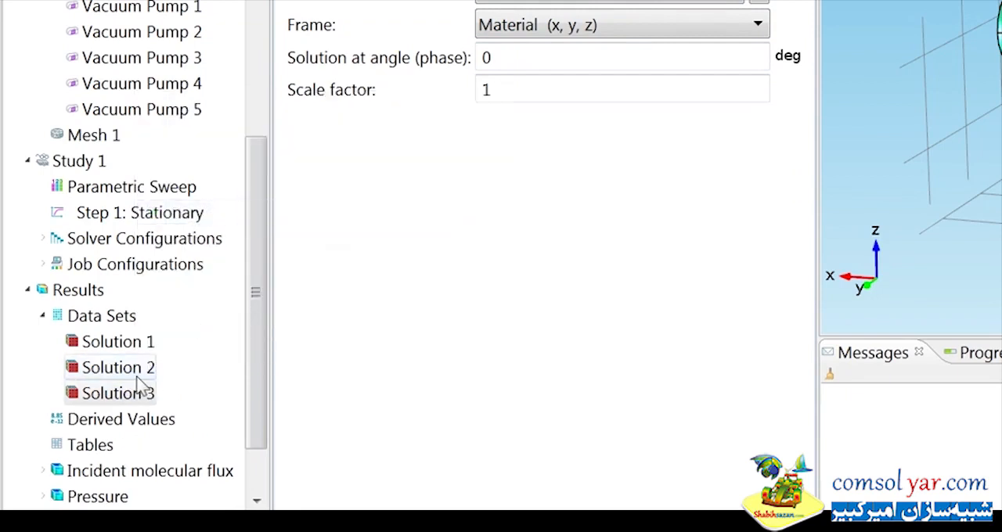
Add a selection to the duplicated data set at the Boundary level, covering all boundaries.
{"action": "right_click", "coordinate": [137, 402]}
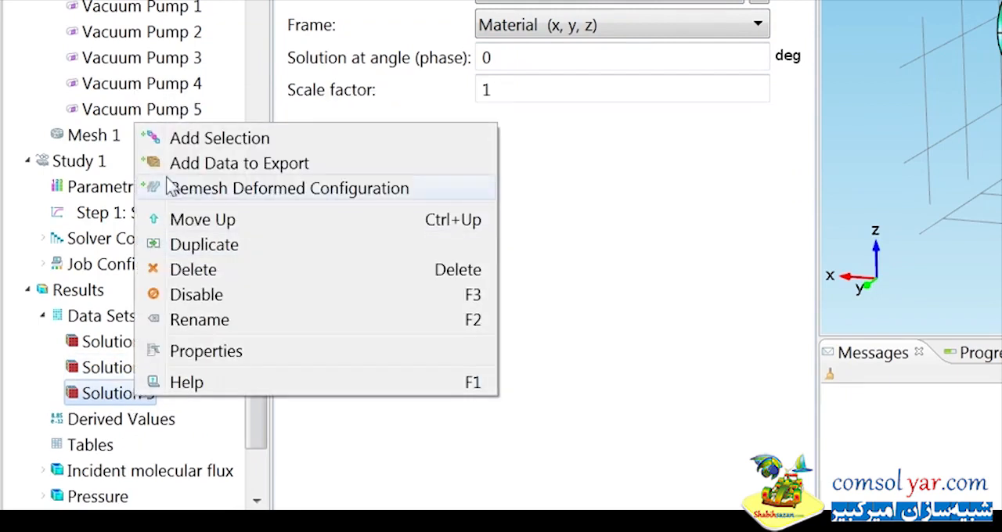
{"action": "left_click", "coordinate": [191, 146]}
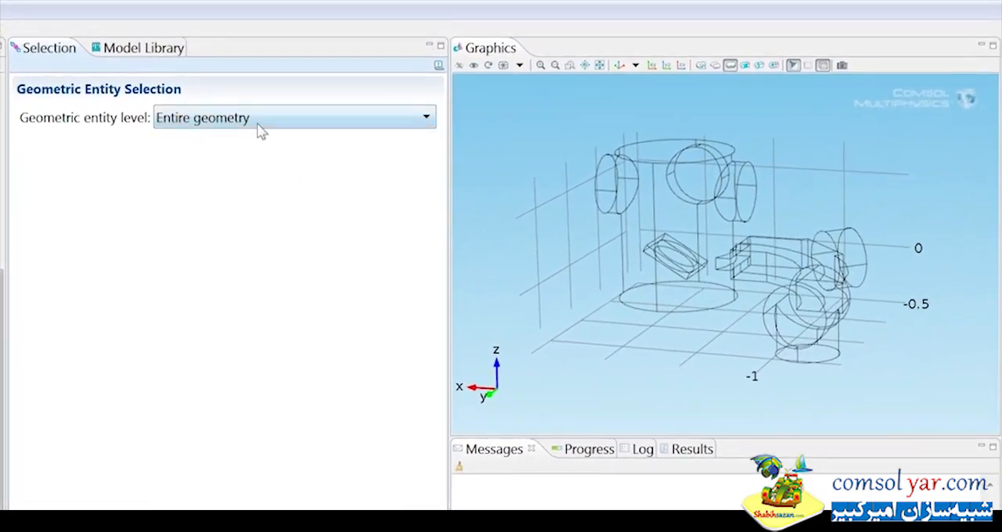
{"action": "left_click", "coordinate": [260, 132]}
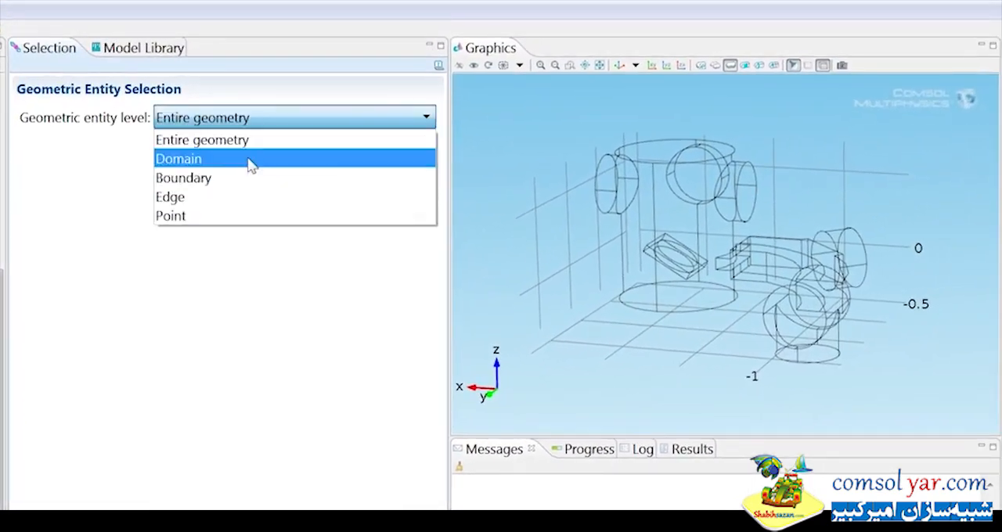
{"action": "left_click", "coordinate": [249, 183]}
{"action": "left_click", "coordinate": [227, 145]}
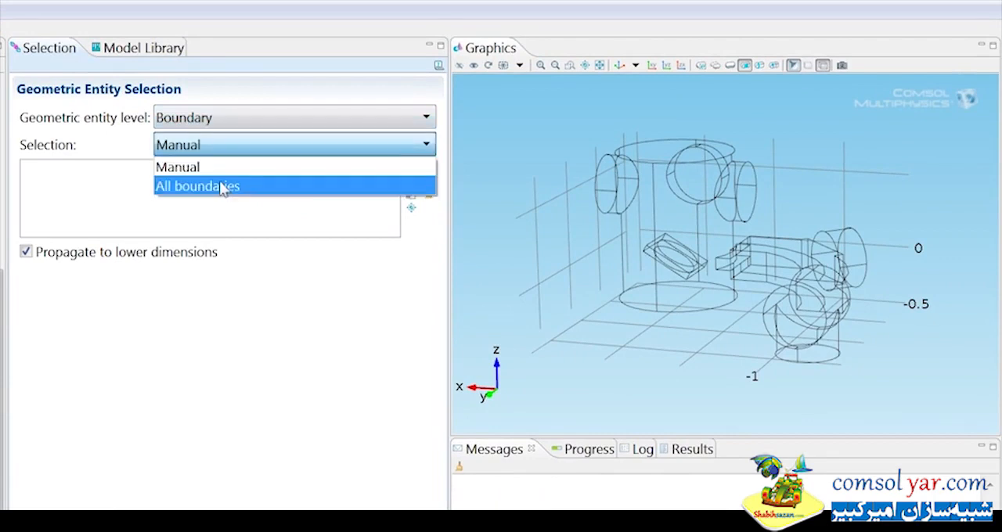
{"action": "left_click", "coordinate": [224, 186]}
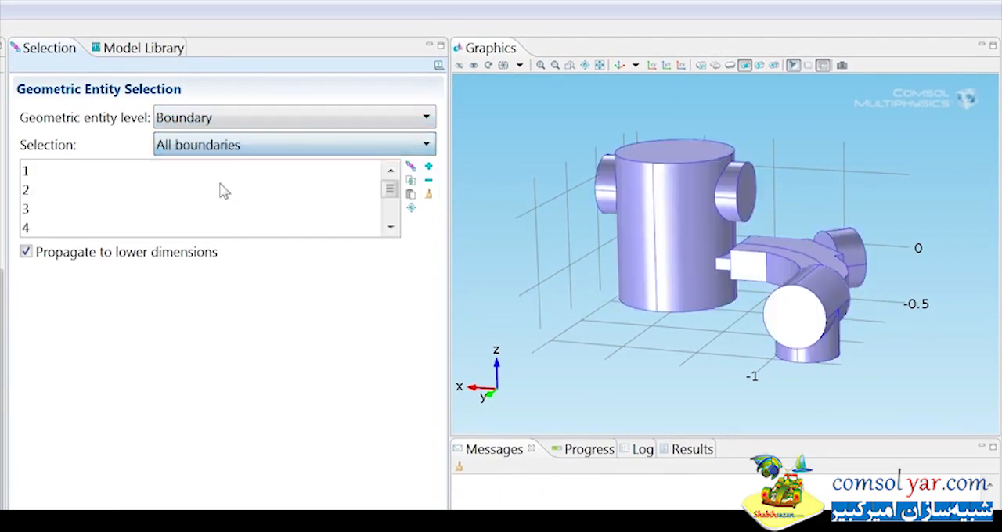
Remove the outer boundaries facing the viewer on the main chamber, curved duct and end cylinder from the selection to expose the interior.
{"action": "left_click", "coordinate": [688, 230]}
{"action": "left_click", "coordinate": [721, 268]}
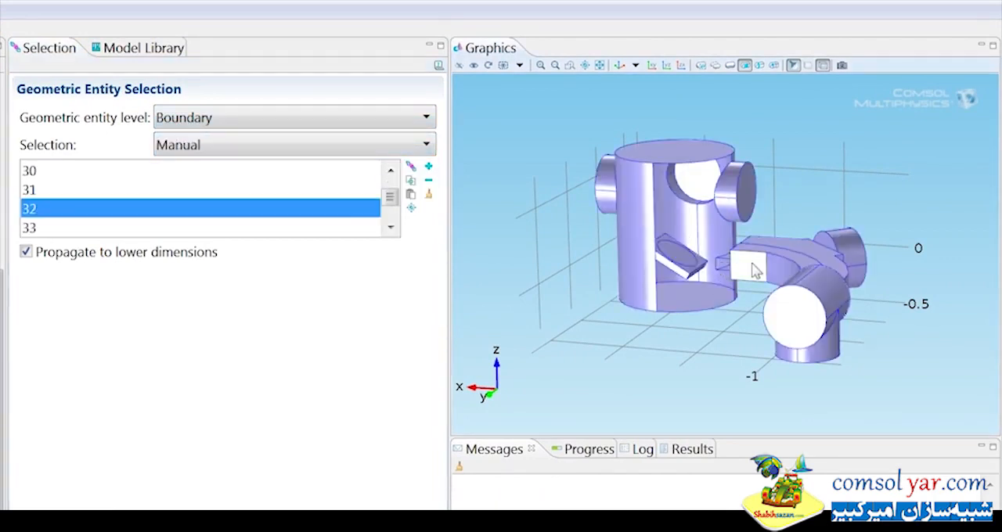
{"action": "right_click", "coordinate": [756, 267]}
{"action": "left_click", "coordinate": [784, 272]}
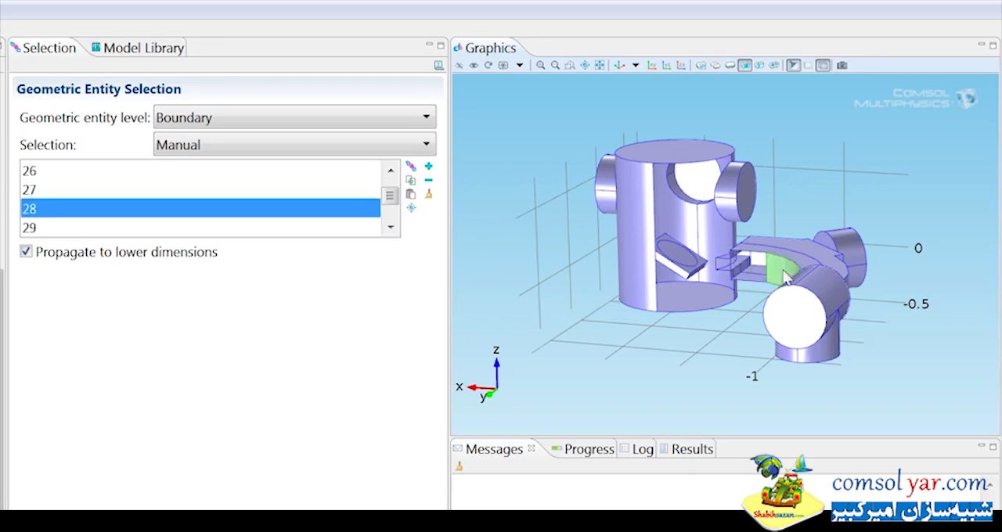
{"action": "right_click", "coordinate": [783, 272]}
{"action": "left_click", "coordinate": [802, 316]}
{"action": "right_click", "coordinate": [802, 316]}
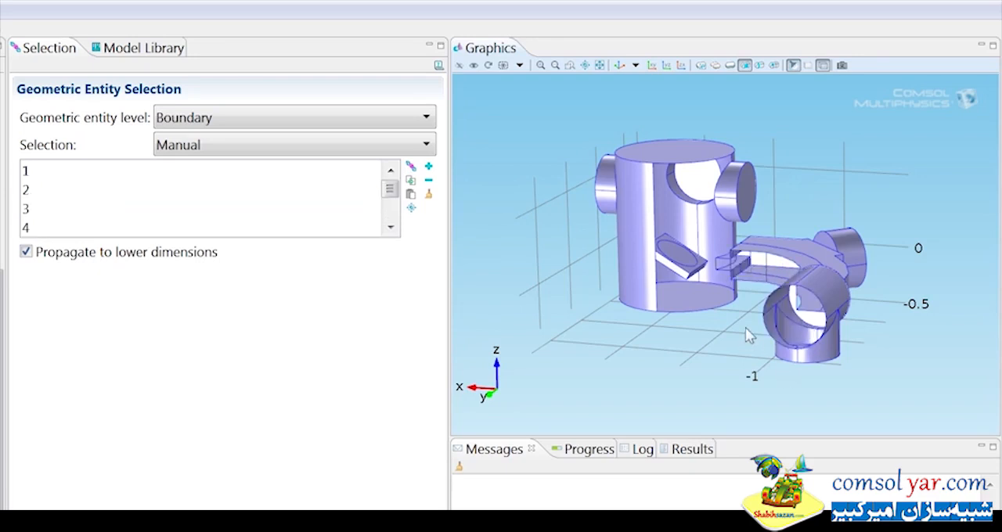
{"action": "left_click_drag", "start_coordinate": [746, 329], "coordinate": [746, 319]}
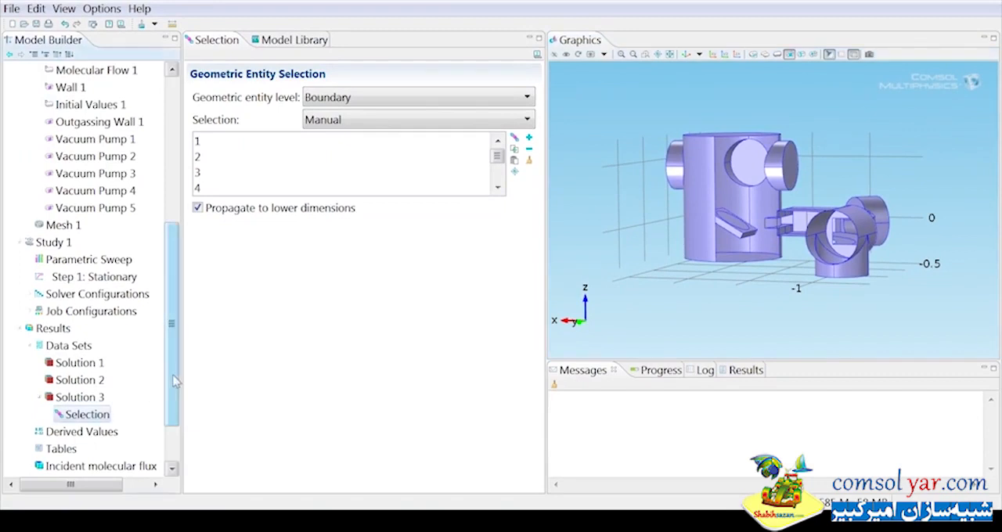
Switch the incident molecular flux plot to the Solution 3 data set and replot it.
{"action": "scroll", "coordinate": [140, 403], "scroll_direction": "down", "scroll_amount": 2}
{"action": "left_click", "coordinate": [105, 399]}
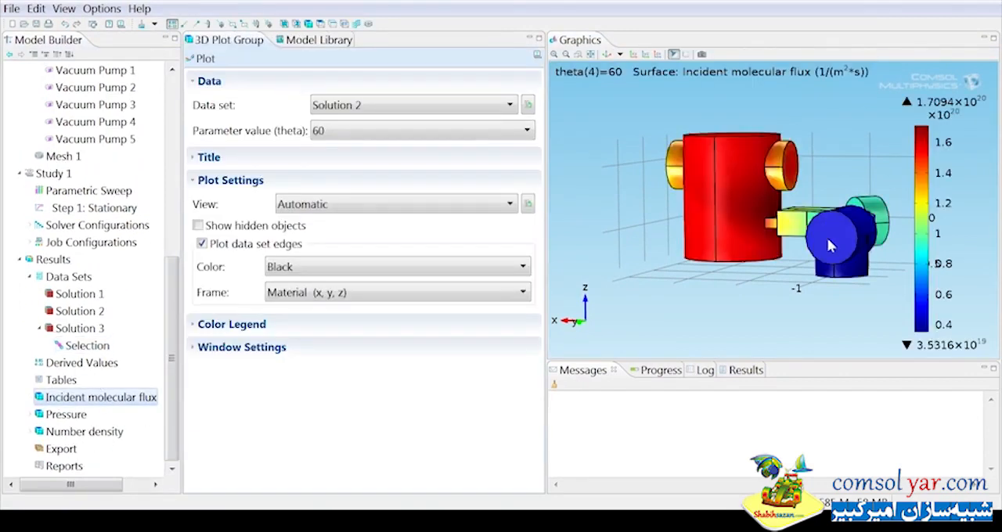
{"action": "left_click", "coordinate": [349, 109]}
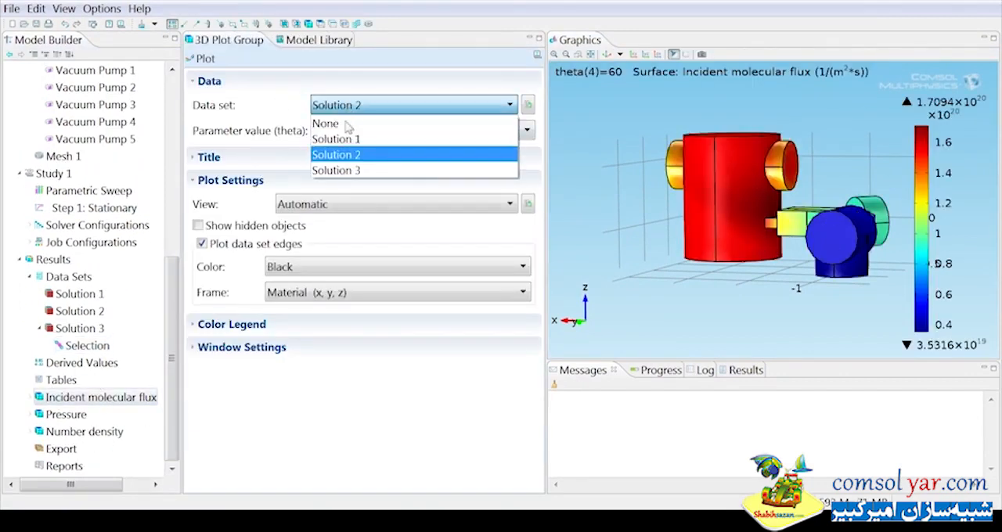
{"action": "left_click", "coordinate": [349, 172]}
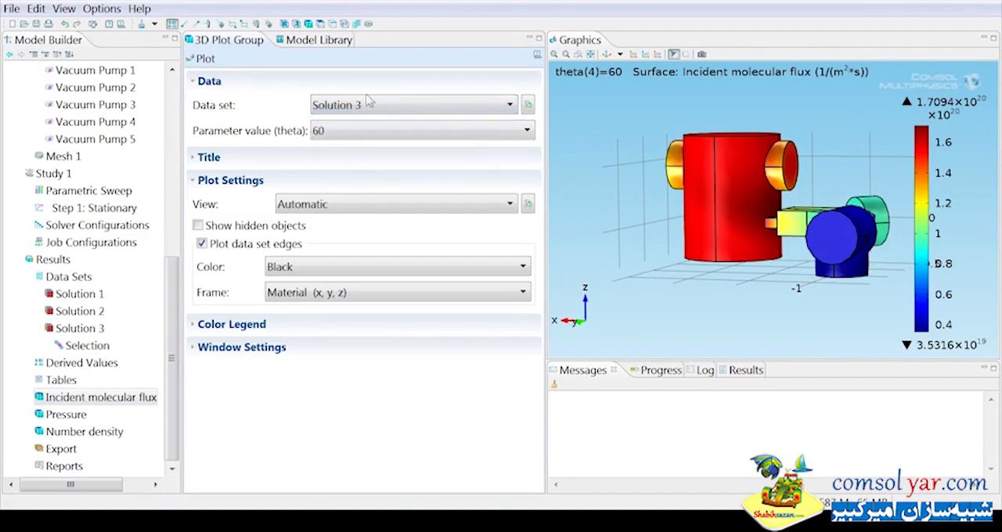
{"action": "left_click", "coordinate": [204, 58]}
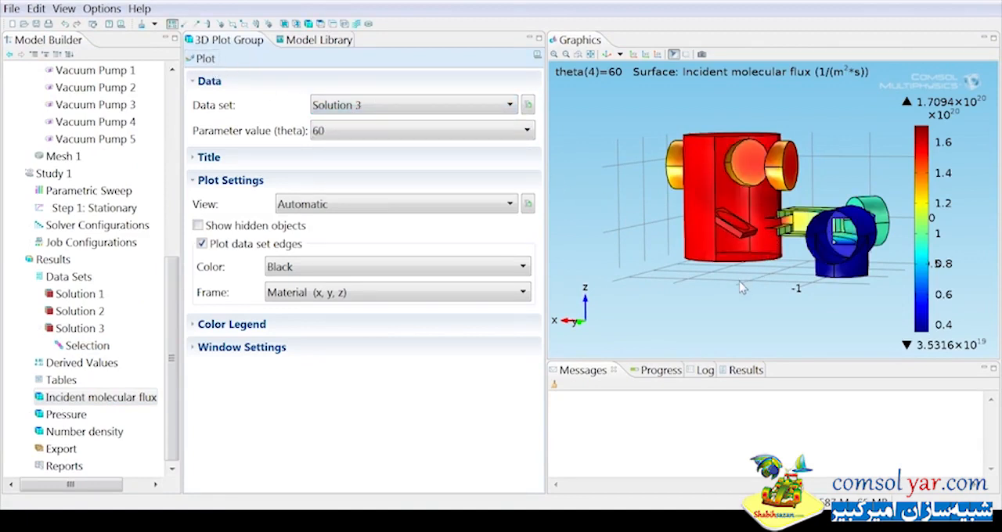
Use the Solution 3 data set for the pressure plot and update the plot.
{"action": "left_click", "coordinate": [67, 415]}
{"action": "left_click", "coordinate": [400, 105]}
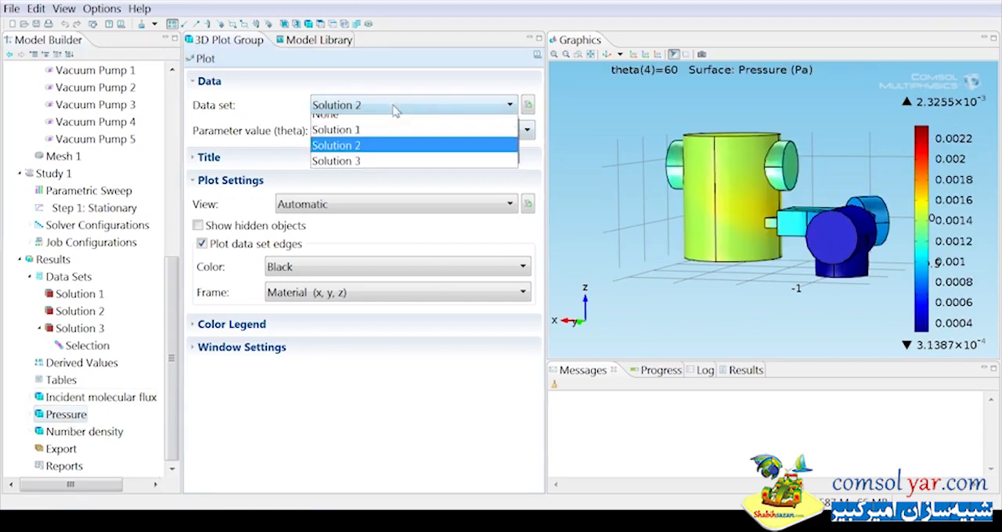
{"action": "left_click", "coordinate": [369, 168]}
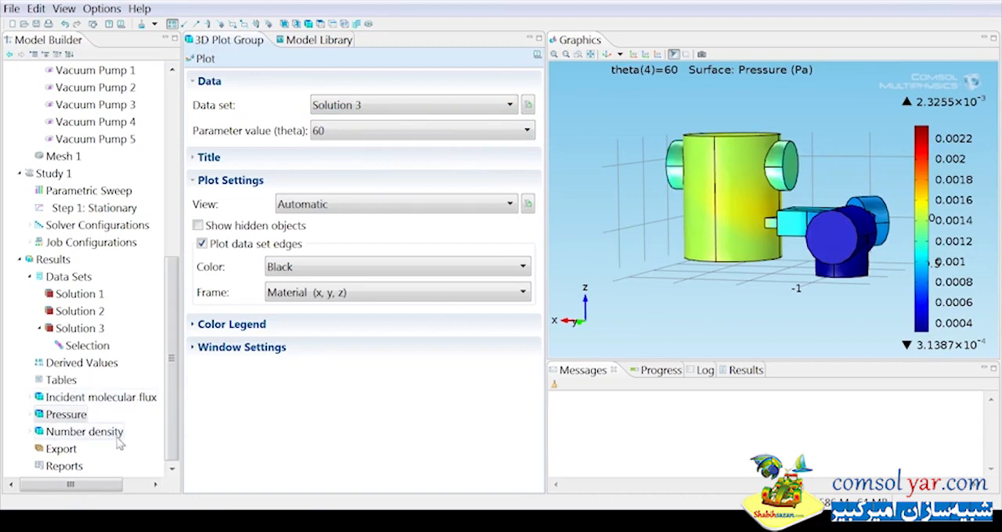
{"action": "left_click", "coordinate": [205, 59]}
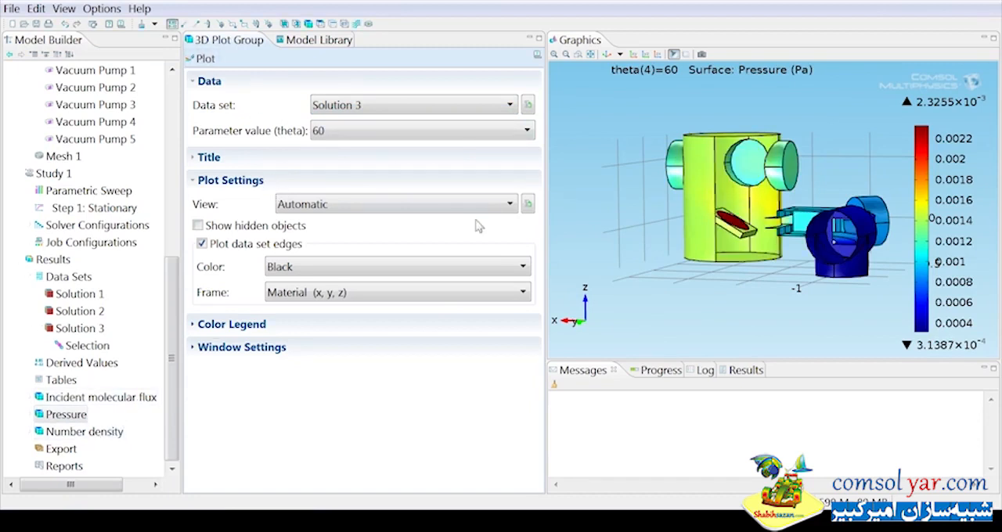
Set the number density plot's data set to Solution 3 and redraw it.
{"action": "left_click", "coordinate": [100, 397]}
{"action": "left_click", "coordinate": [83, 431]}
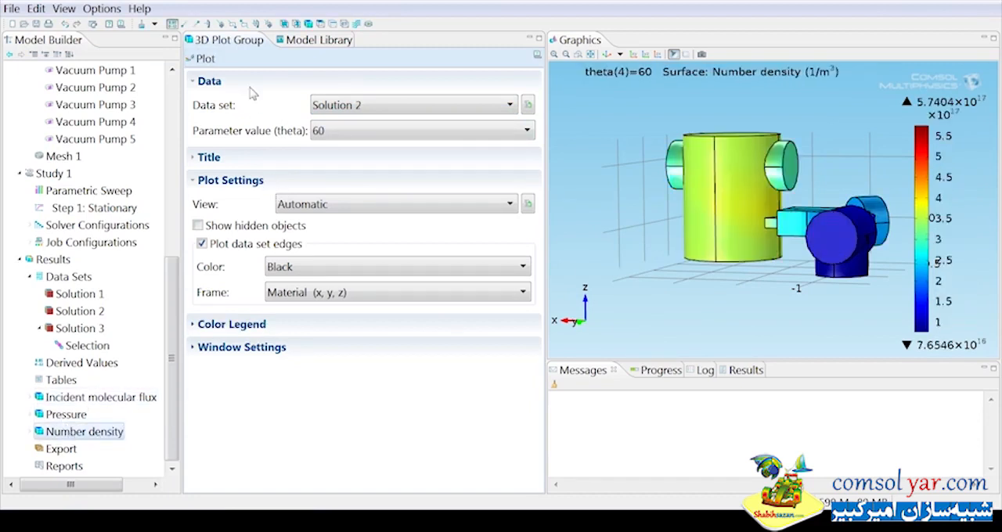
{"action": "left_click", "coordinate": [335, 104]}
{"action": "left_click", "coordinate": [335, 168]}
{"action": "left_click", "coordinate": [205, 59]}
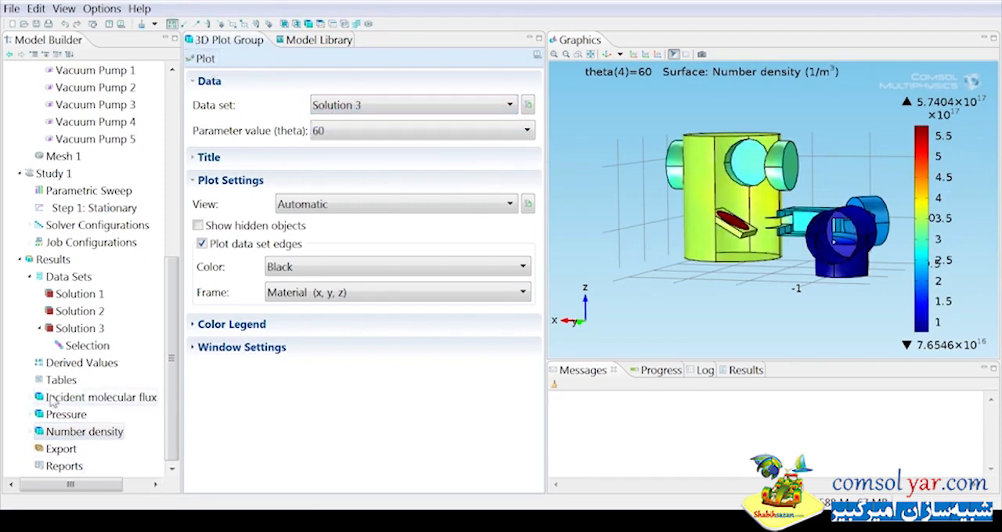
Change the unit of the pressure plot's surface expression to Torr and replot it.
{"action": "left_click", "coordinate": [30, 415]}
{"action": "left_click", "coordinate": [72, 431]}
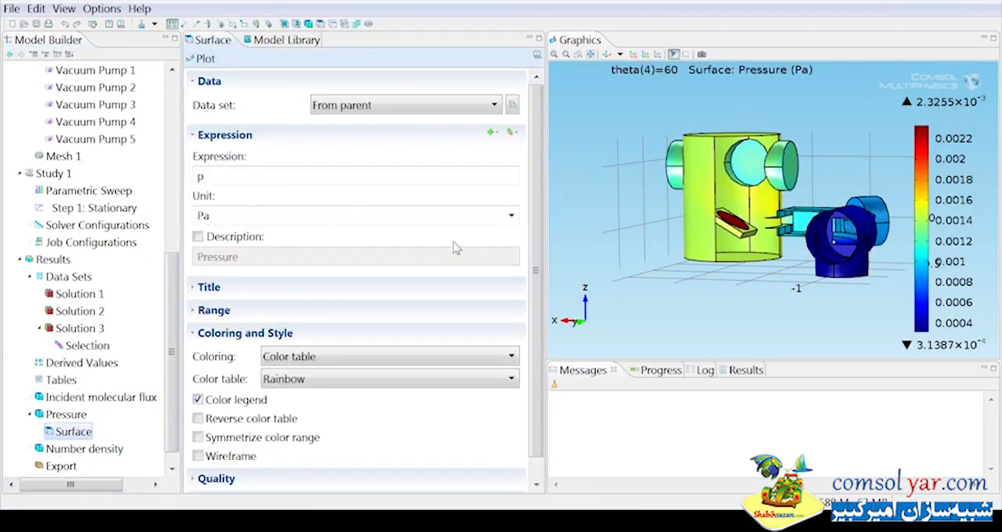
{"action": "left_click", "coordinate": [510, 215]}
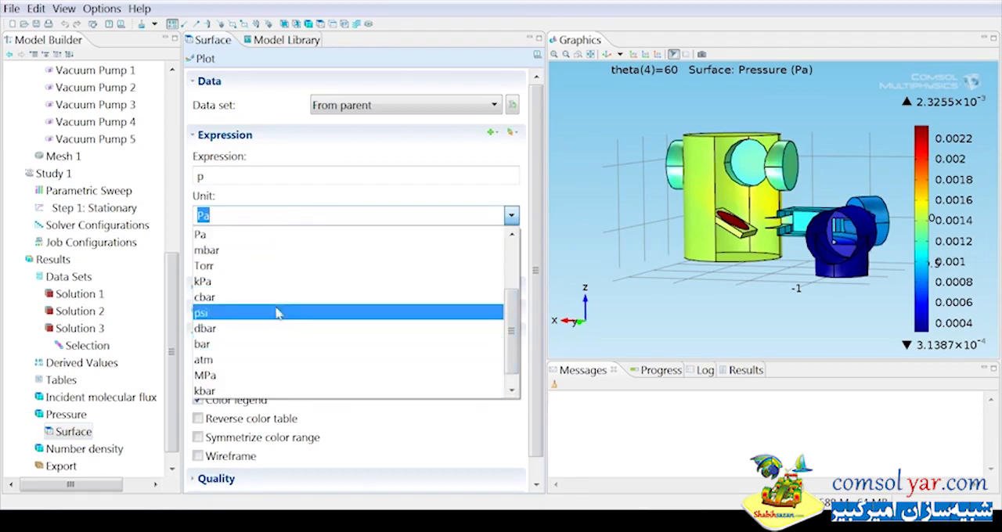
{"action": "left_click", "coordinate": [264, 266]}
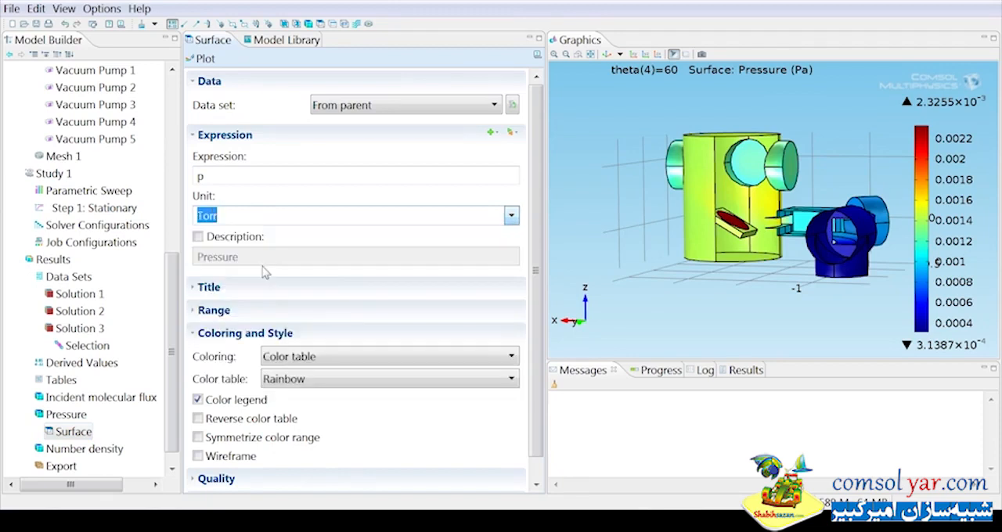
{"action": "left_click", "coordinate": [204, 59]}
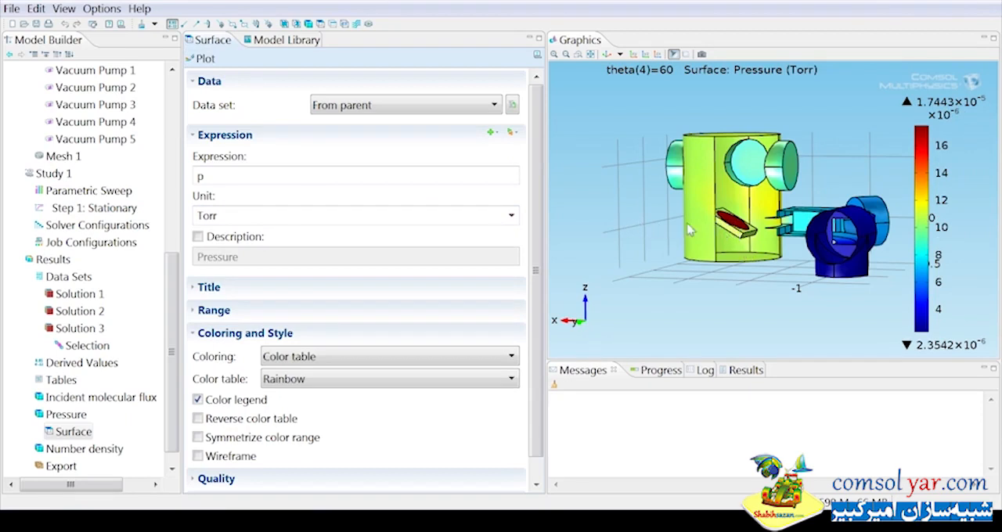
{"action": "mouse_move", "coordinate": [769, 247]}
{"action": "left_mouse_down"}
{"action": "mouse_move", "coordinate": [814, 241]}
{"action": "mouse_move", "coordinate": [769, 253]}
{"action": "left_mouse_up"}
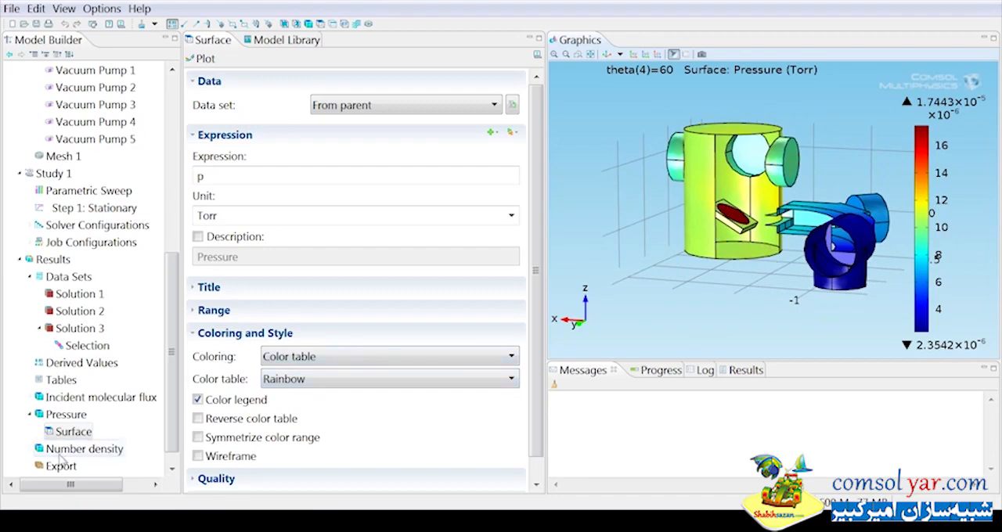
Examine the number density plot around the wafer and along the curved duct from several angles.
{"action": "left_click", "coordinate": [70, 450]}
{"action": "left_click_drag", "start_coordinate": [774, 234], "coordinate": [794, 198]}
{"action": "left_click_drag", "start_coordinate": [696, 150], "coordinate": [799, 157]}
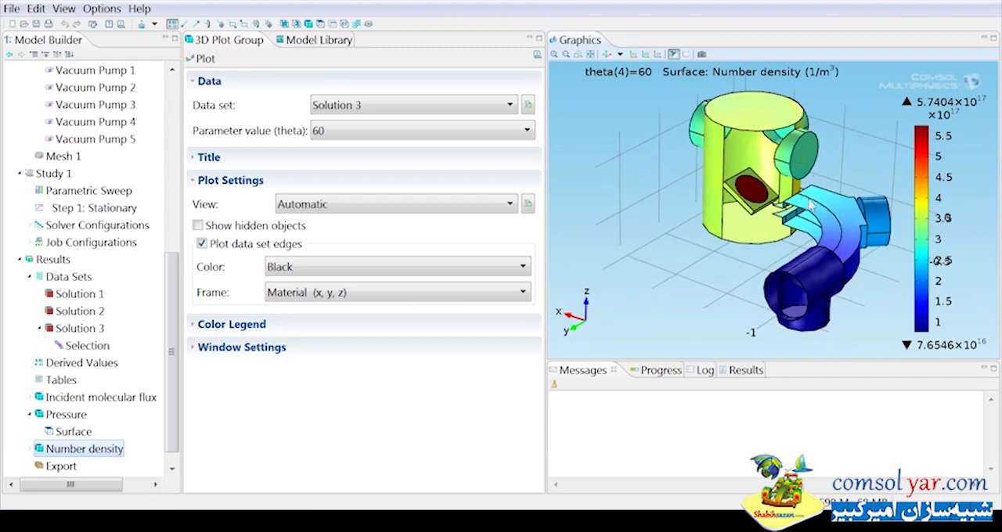
{"action": "left_click_drag", "start_coordinate": [817, 228], "coordinate": [843, 305]}
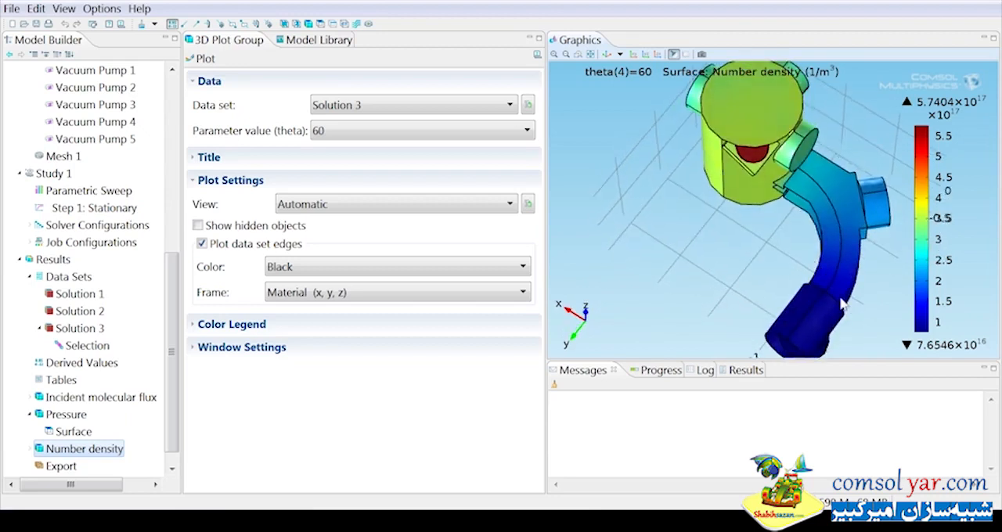
Add a 1D plot group to the results using Solution 2, with theta selected from the list at value 0.
{"action": "scroll", "coordinate": [162, 444], "scroll_direction": "down", "scroll_amount": 1}
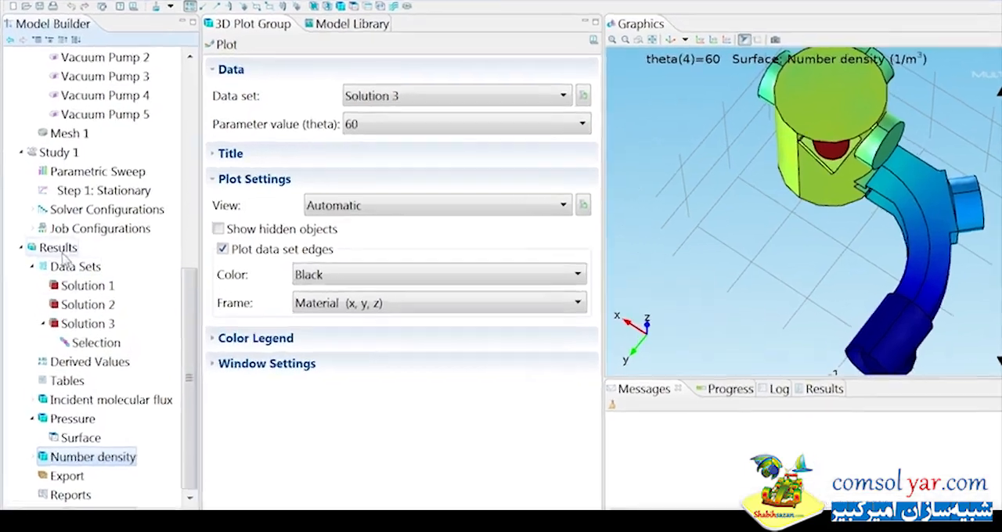
{"action": "right_click", "coordinate": [53, 243]}
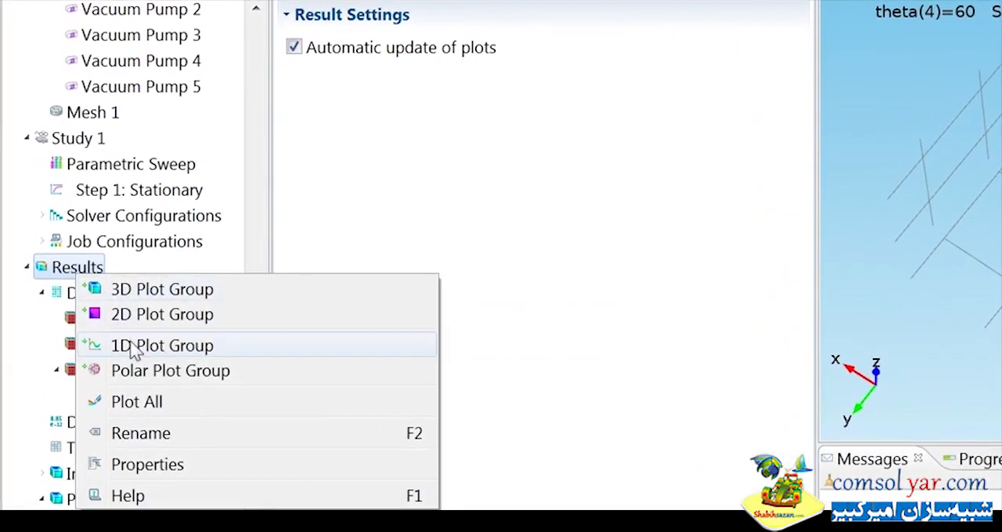
{"action": "left_click", "coordinate": [133, 346]}
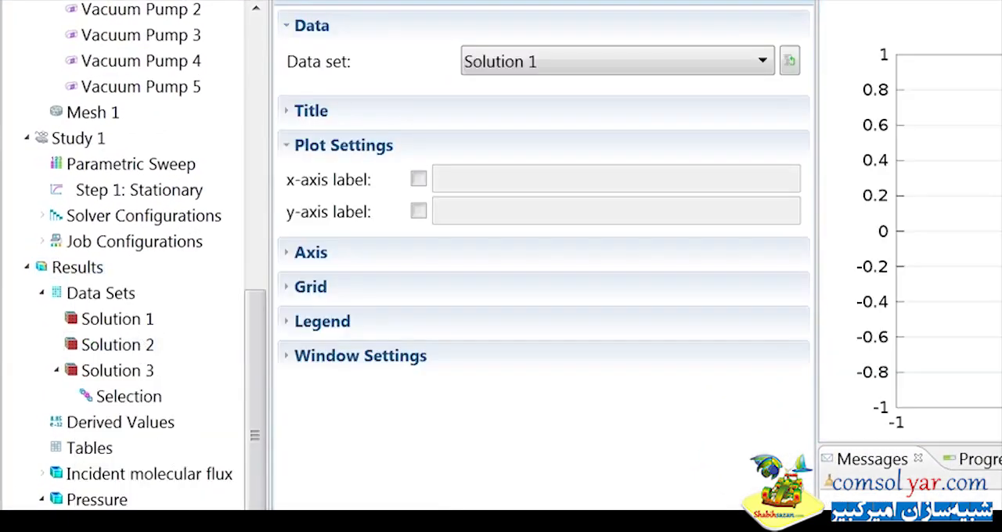
{"action": "left_click", "coordinate": [572, 69]}
{"action": "left_click", "coordinate": [560, 136]}
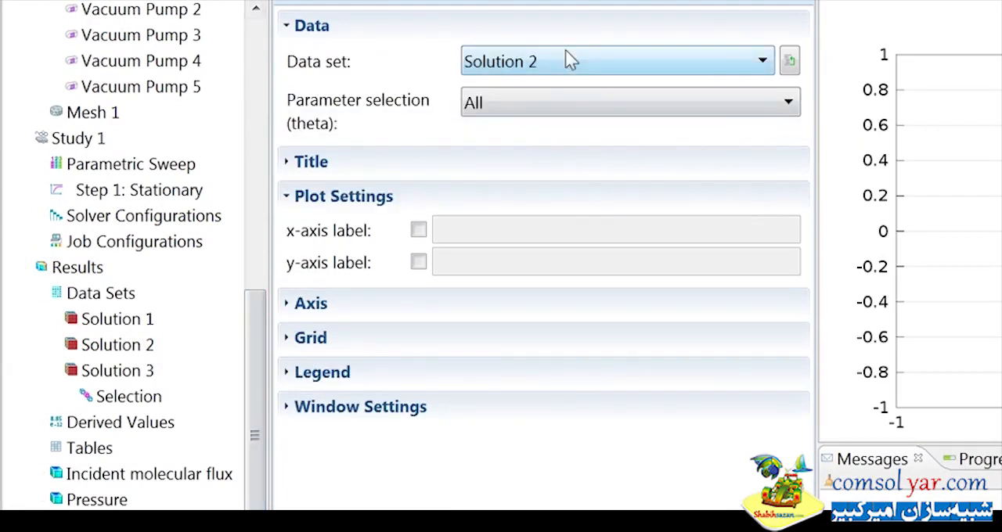
{"action": "left_click", "coordinate": [501, 108]}
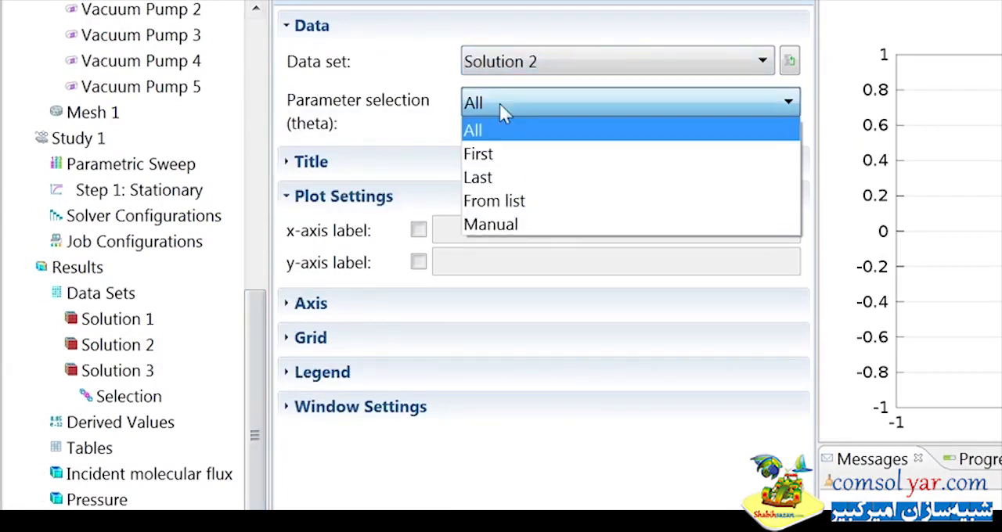
{"action": "left_click", "coordinate": [501, 201]}
{"action": "left_click", "coordinate": [364, 185]}
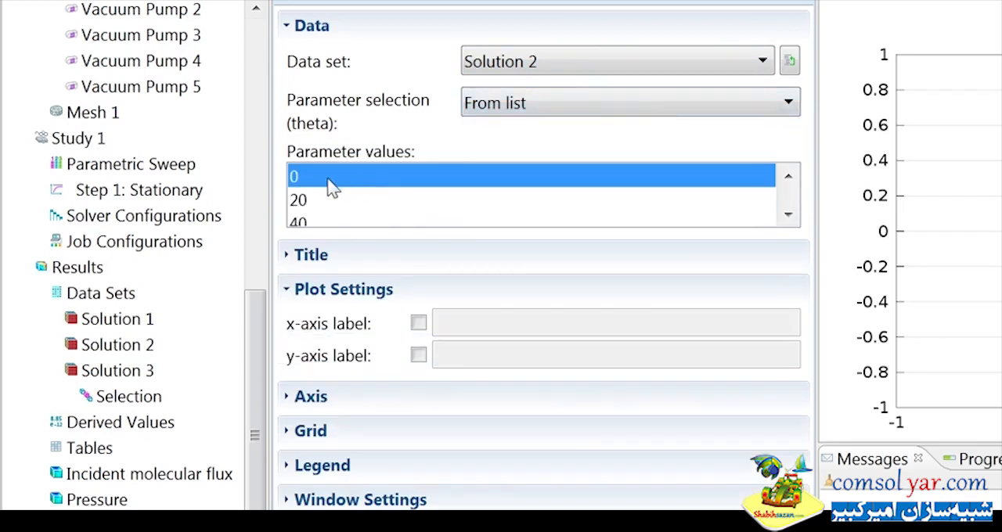
Add a line graph to the new 1D plot group and select edge 25 along the curved duct.
{"action": "scroll", "coordinate": [247, 408], "scroll_direction": "down", "scroll_amount": 1}
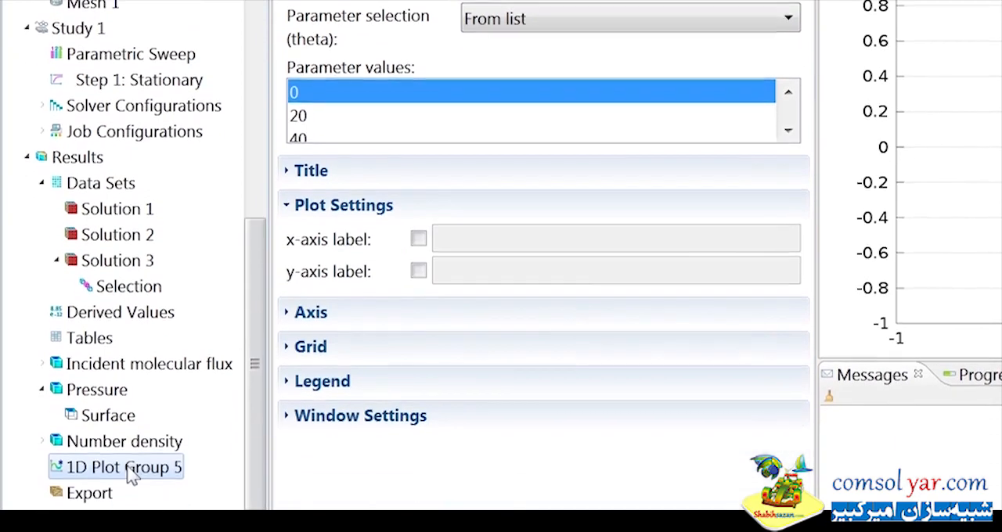
{"action": "right_click", "coordinate": [123, 469]}
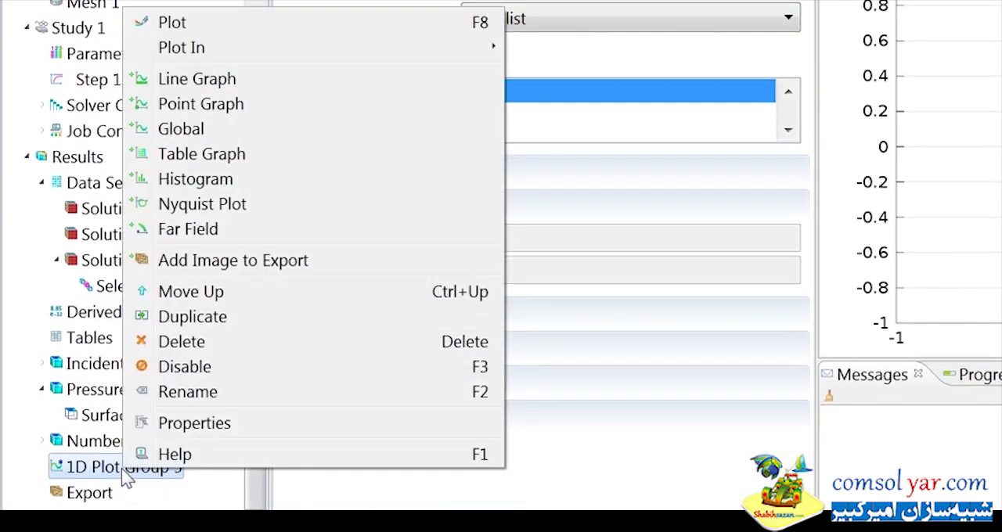
{"action": "left_click", "coordinate": [231, 85]}
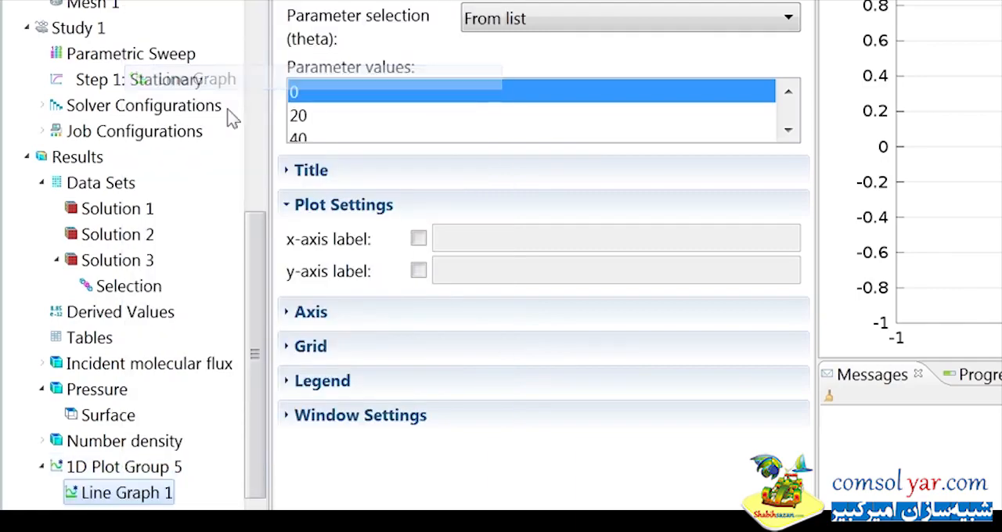
{"action": "left_click", "coordinate": [148, 498]}
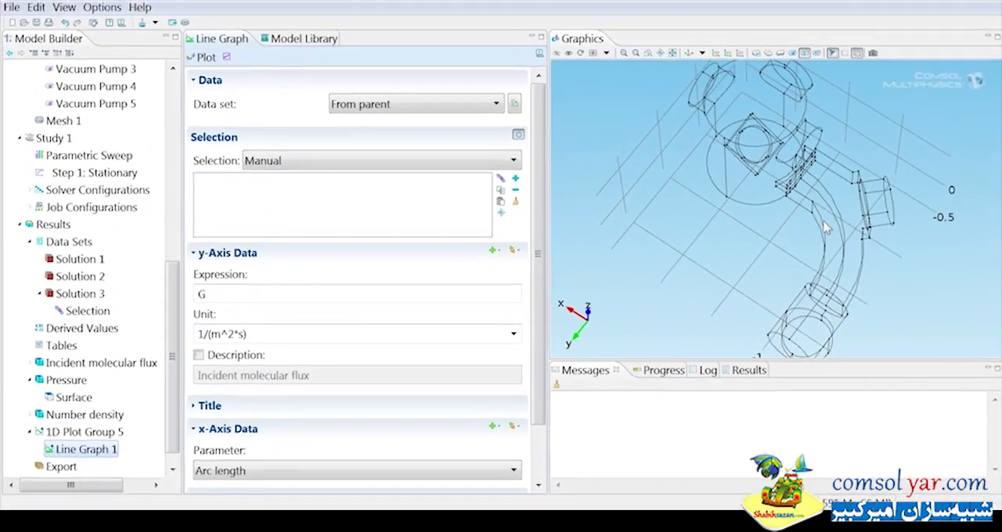
{"action": "left_click", "coordinate": [834, 219]}
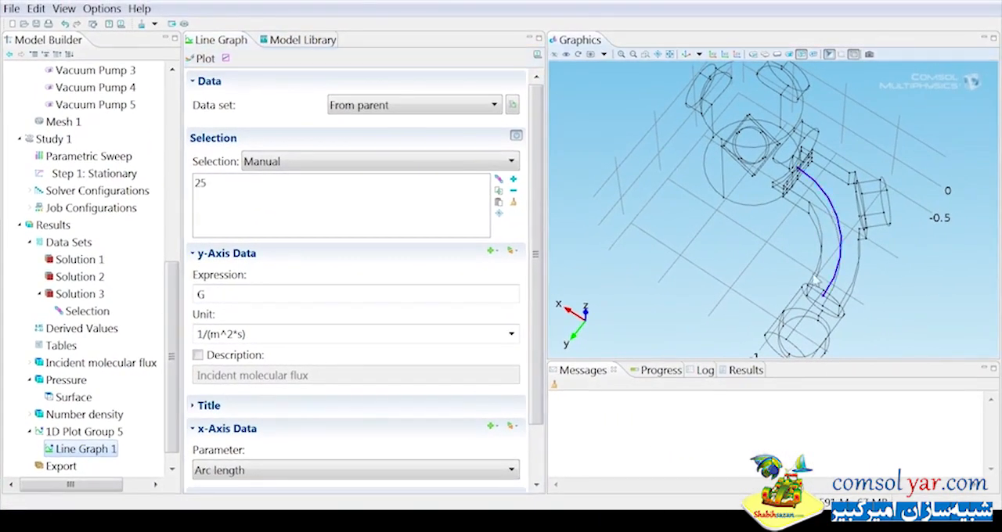
Set the line graph's y-axis expression to Number density (n) and plot it.
{"action": "left_click_drag", "start_coordinate": [794, 290], "coordinate": [801, 252]}
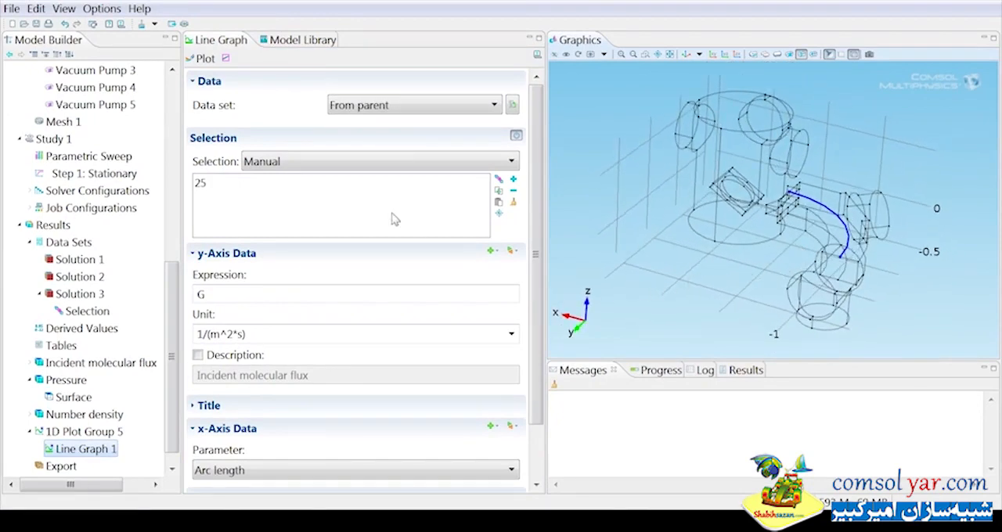
{"action": "left_click", "coordinate": [513, 252]}
{"action": "mouse_move", "coordinate": [535, 286]}
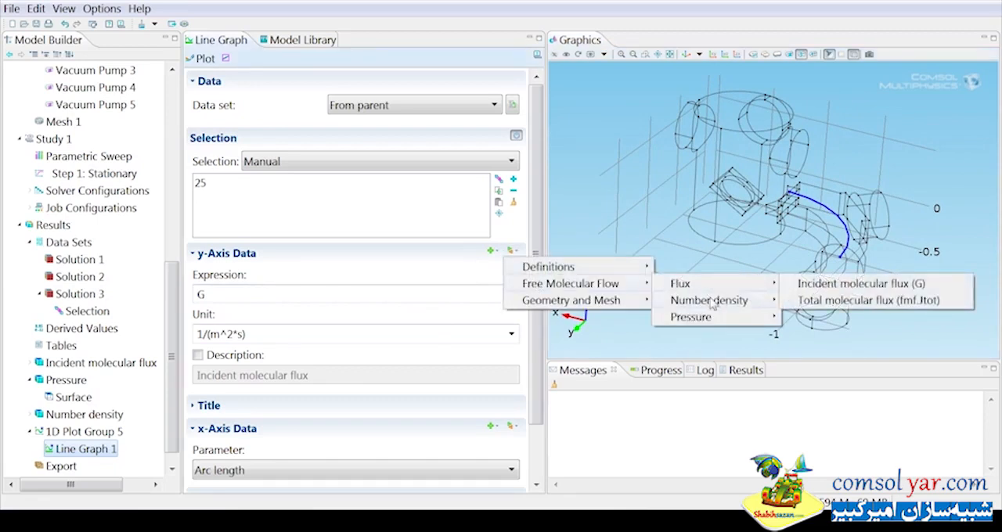
{"action": "mouse_move", "coordinate": [710, 304]}
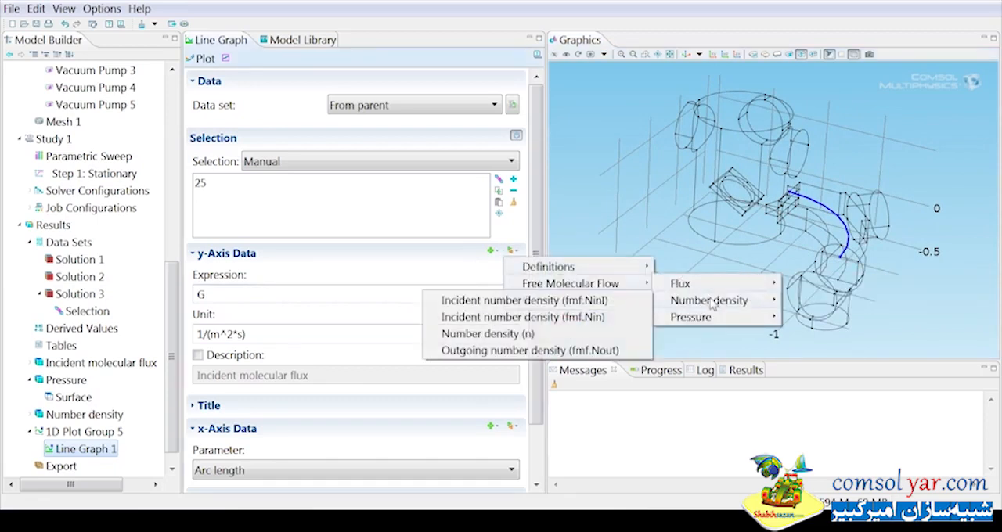
{"action": "left_click", "coordinate": [606, 337]}
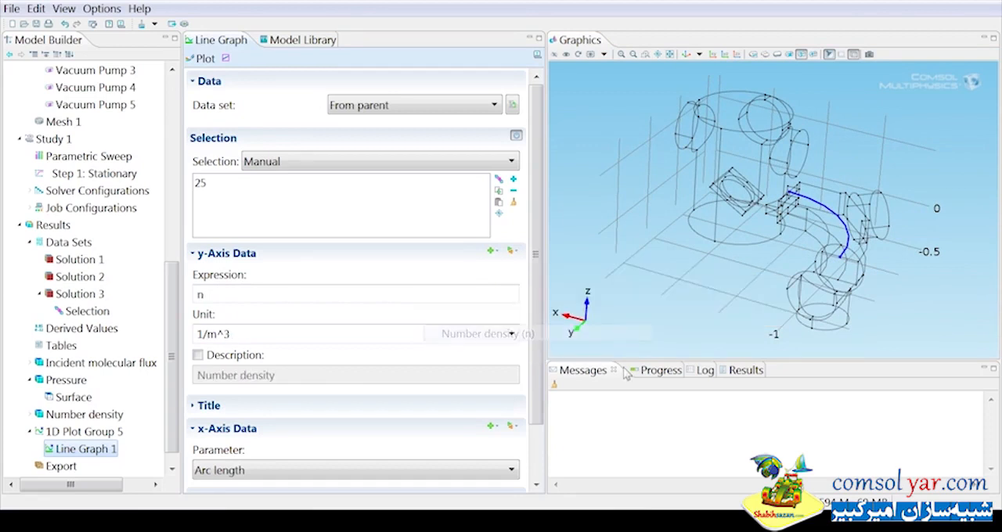
{"action": "left_click", "coordinate": [205, 59]}
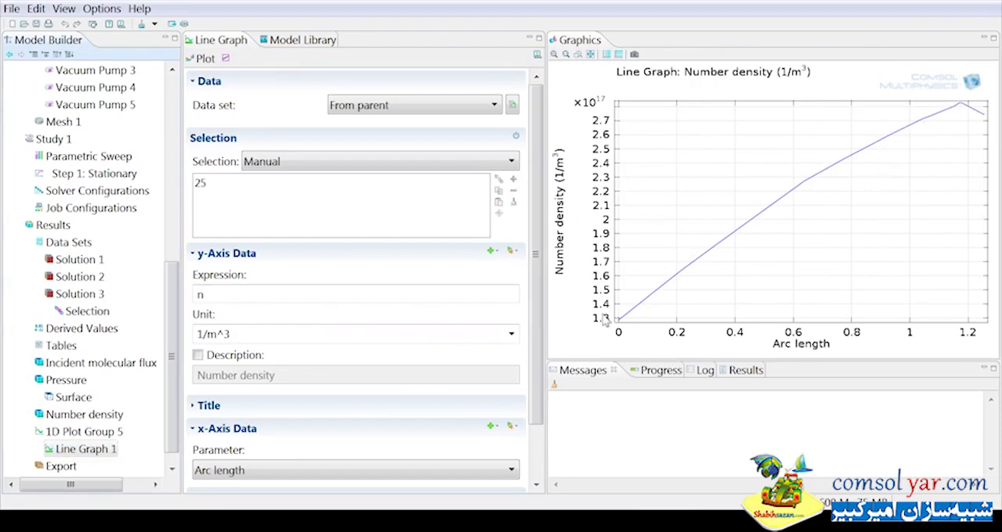
Duplicate the line graph, replace its selection with edge 23 along the curved duct, and plot it.
{"action": "scroll", "coordinate": [78, 438], "scroll_direction": "down", "scroll_amount": 1}
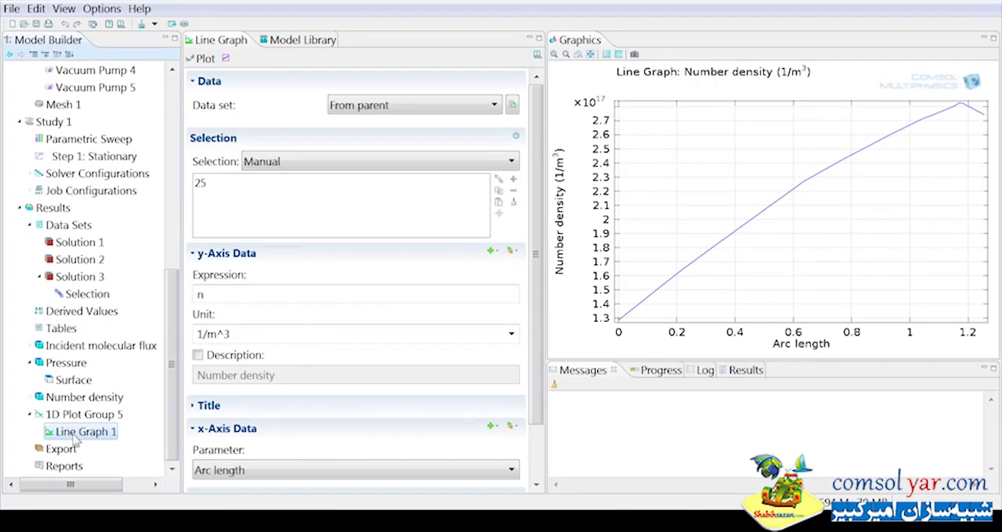
{"action": "right_click", "coordinate": [76, 435]}
{"action": "left_click", "coordinate": [121, 334]}
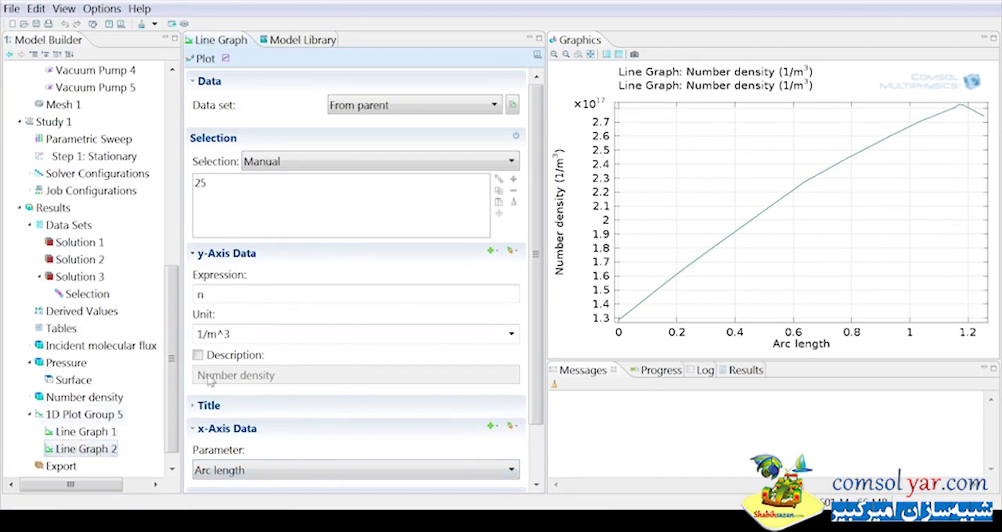
{"action": "left_click", "coordinate": [266, 188]}
{"action": "left_click", "coordinate": [514, 201]}
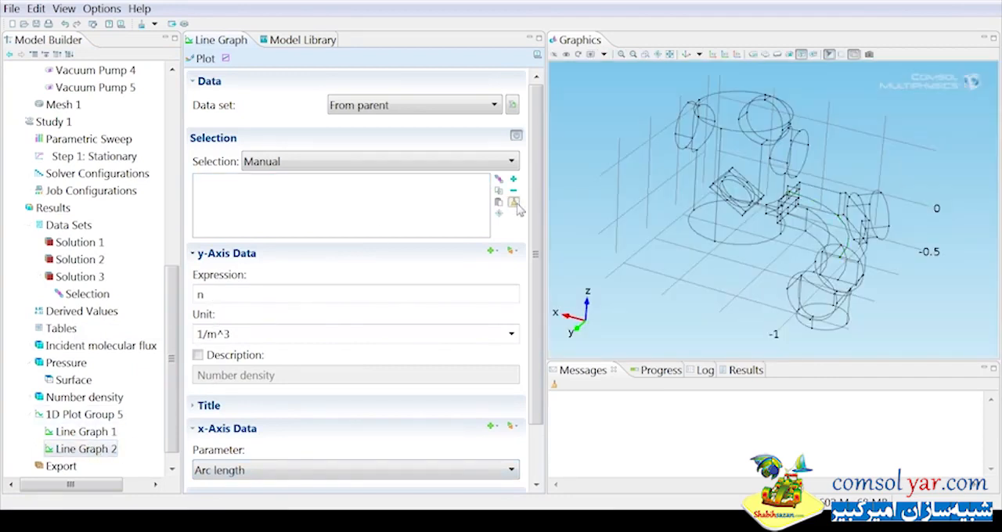
{"action": "left_click", "coordinate": [841, 280]}
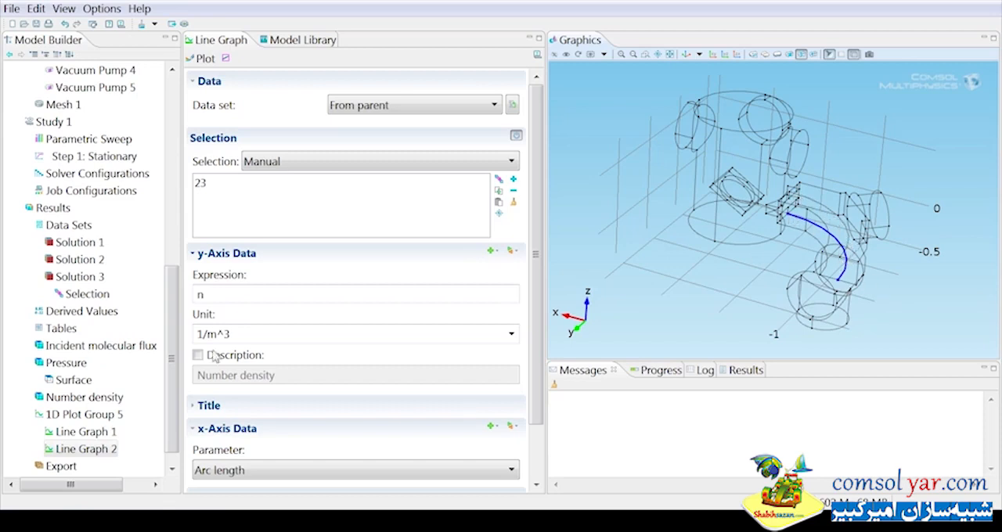
{"action": "left_click", "coordinate": [202, 58]}
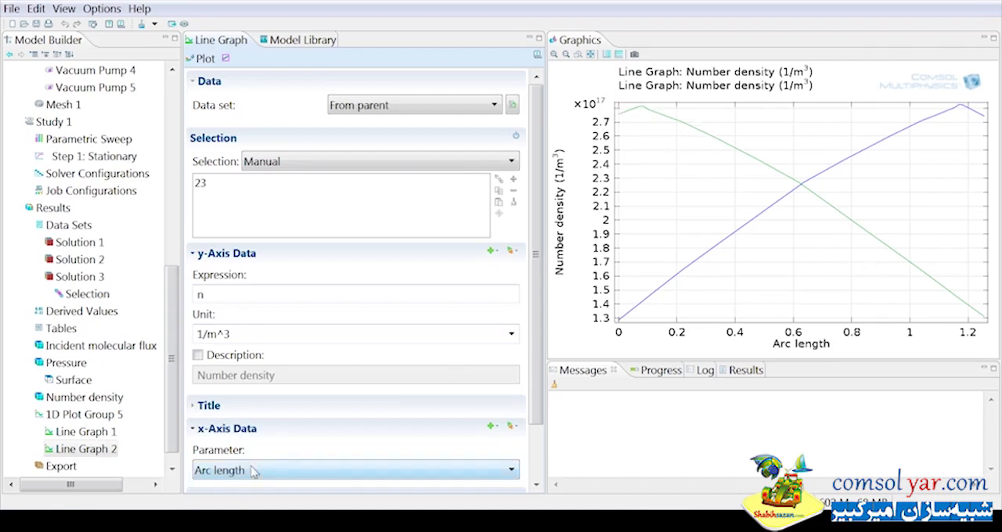
Change the second line graph's x-axis parameter to the expression 1.25-s1 and replot it.
{"action": "scroll", "coordinate": [538, 365], "scroll_direction": "down", "scroll_amount": 3}
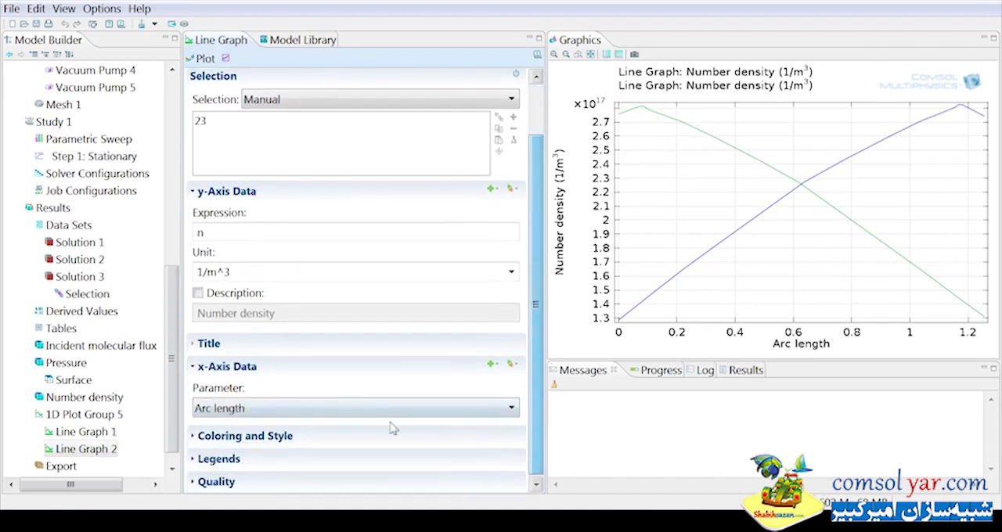
{"action": "left_click", "coordinate": [389, 411]}
{"action": "left_click", "coordinate": [389, 442]}
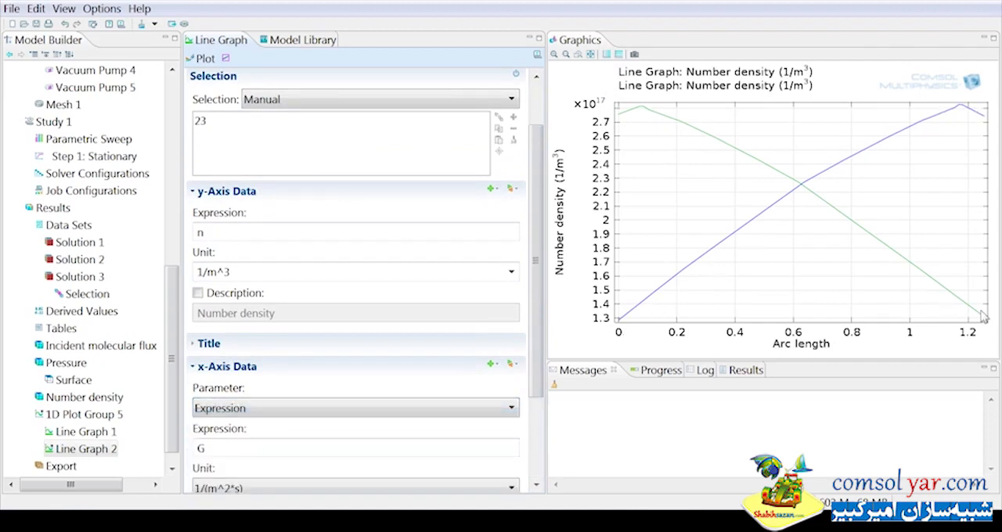
{"action": "double_click", "coordinate": [202, 447]}
{"action": "type", "text": "1."}
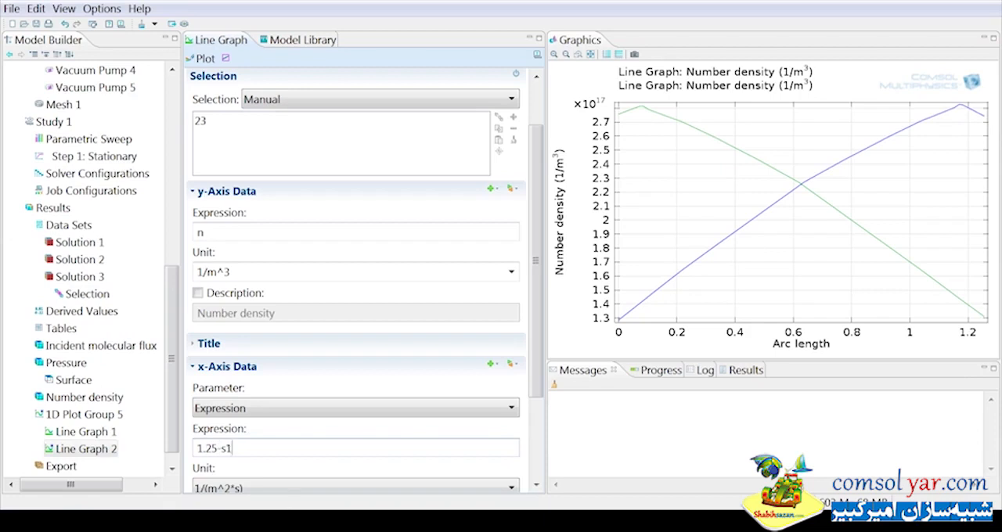
{"action": "type", "text": "25-s1"}
{"action": "left_click", "coordinate": [205, 59]}
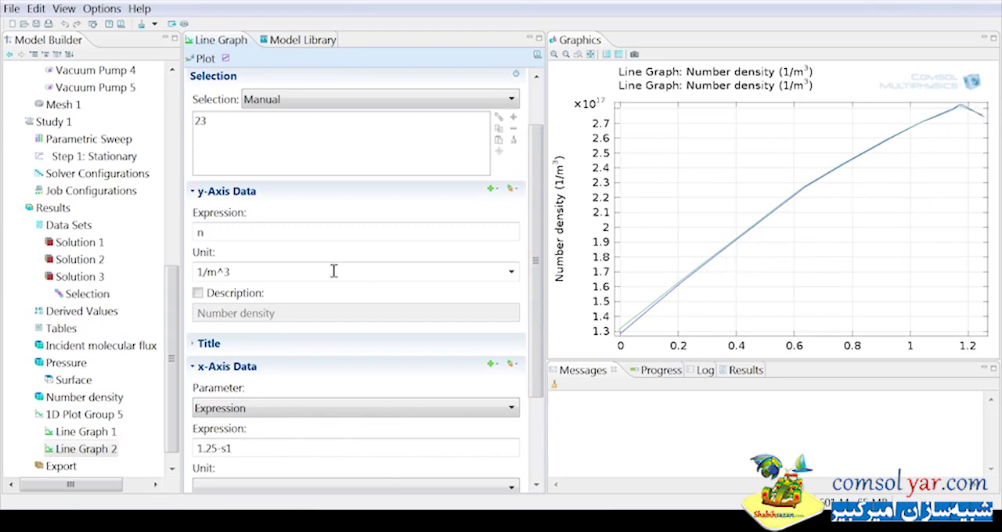
Add another 1D plot group to the results and insert a Global plot in it.
{"action": "scroll", "coordinate": [174, 337], "scroll_direction": "down", "scroll_amount": 1}
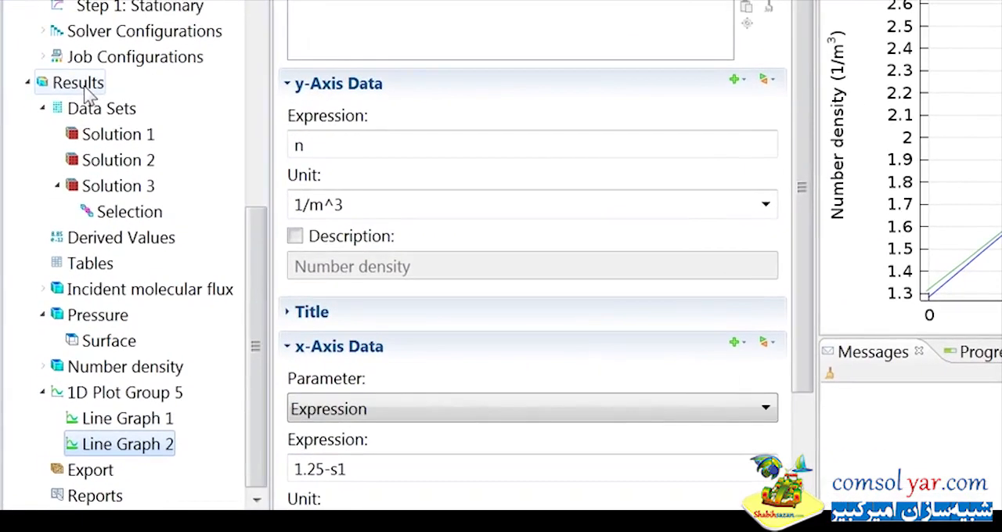
{"action": "right_click", "coordinate": [77, 110]}
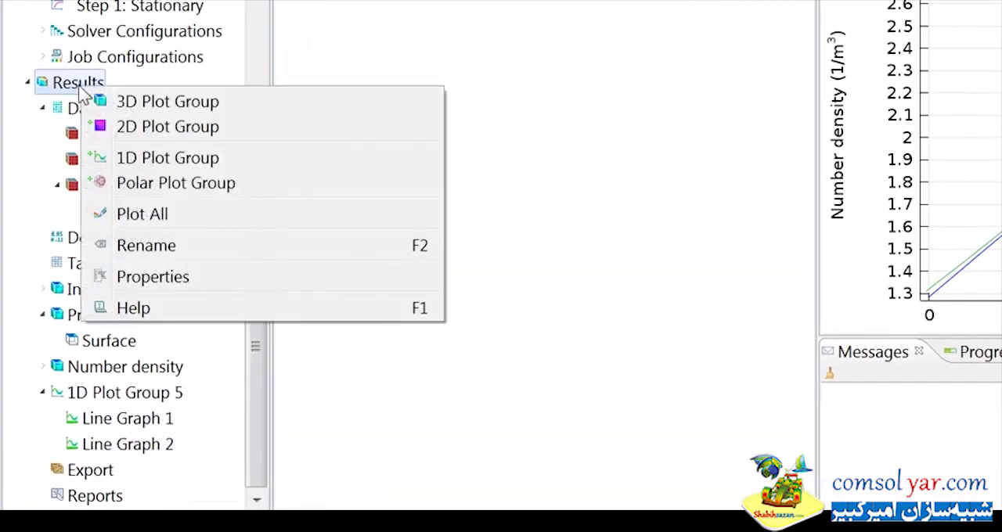
{"action": "left_click", "coordinate": [151, 159]}
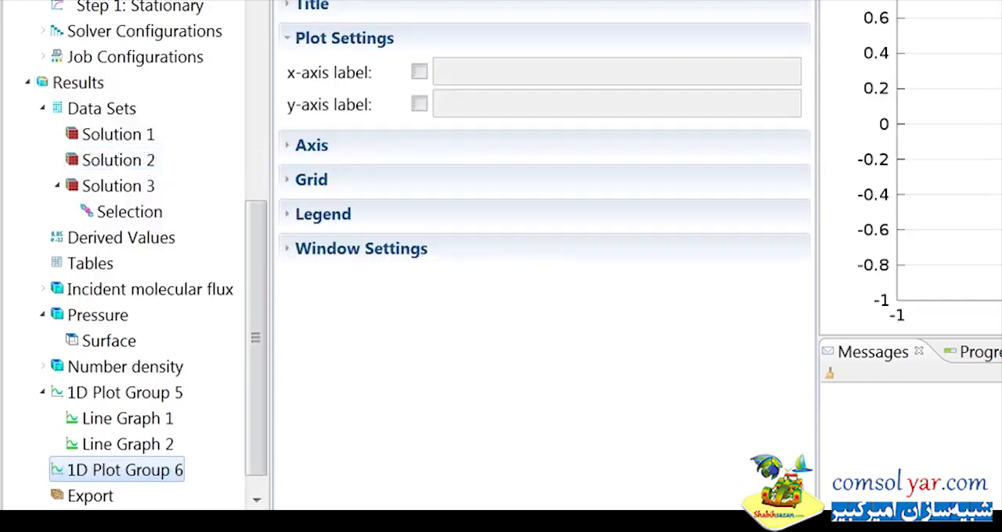
{"action": "right_click", "coordinate": [147, 476]}
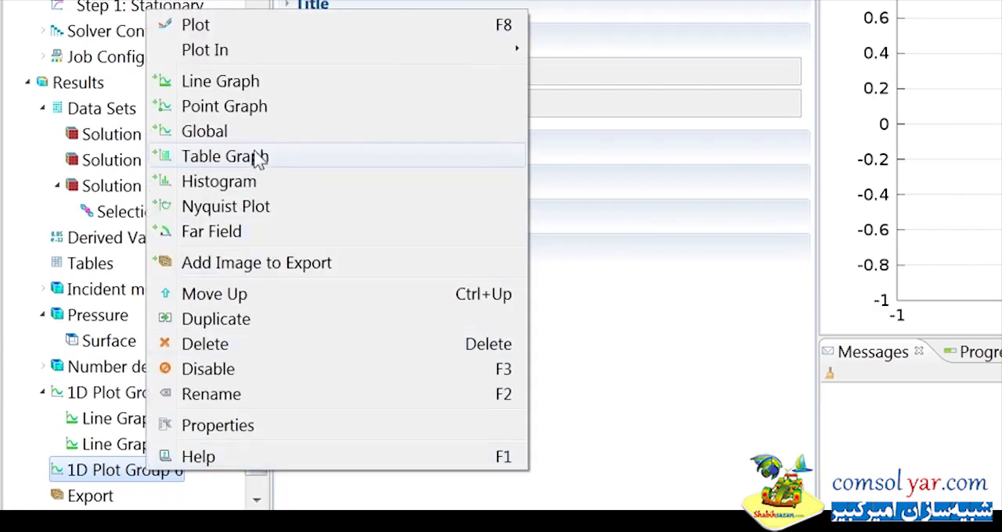
{"action": "left_click", "coordinate": [205, 132]}
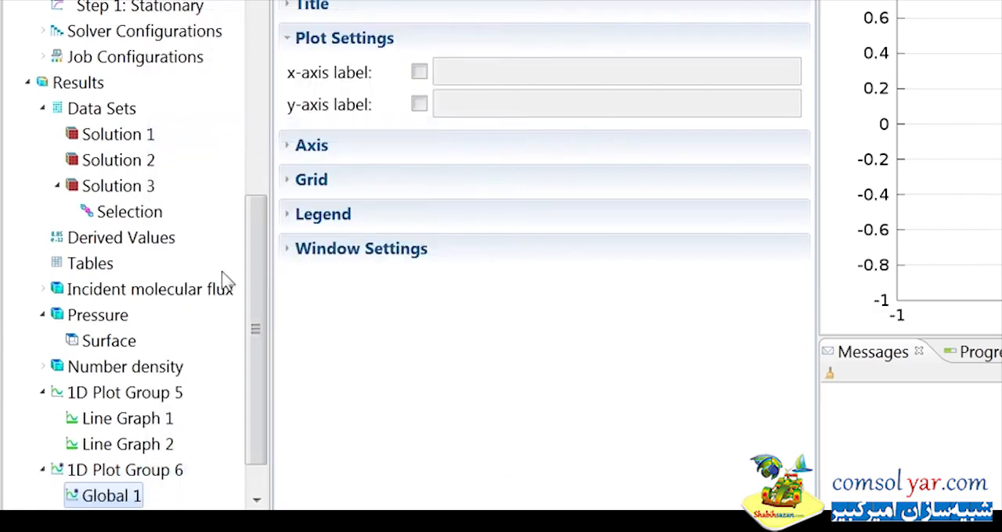
{"action": "left_click", "coordinate": [125, 493]}
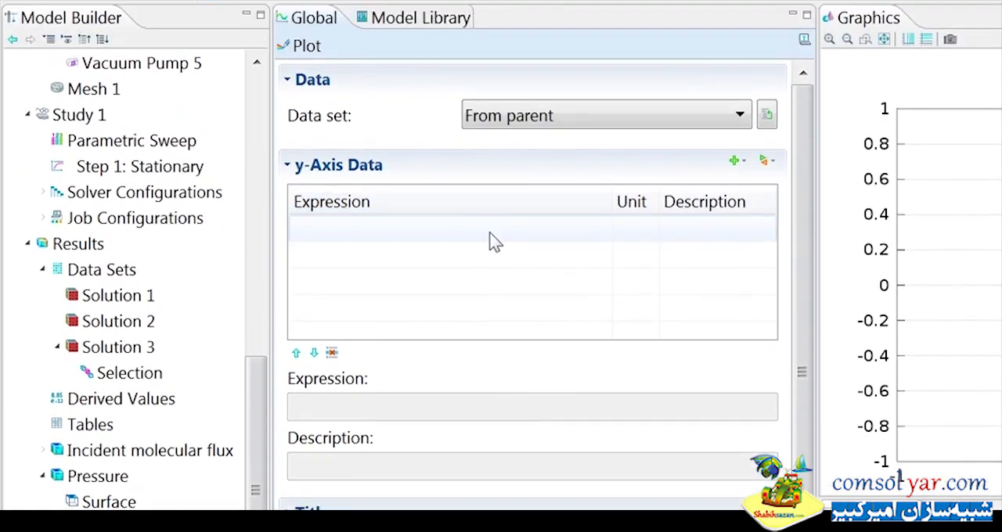
Enter the expression aveop1(n) with the description Upper surface as the global plot's first y-axis data row.
{"action": "left_click", "coordinate": [489, 235]}
{"action": "type", "text": "av"}
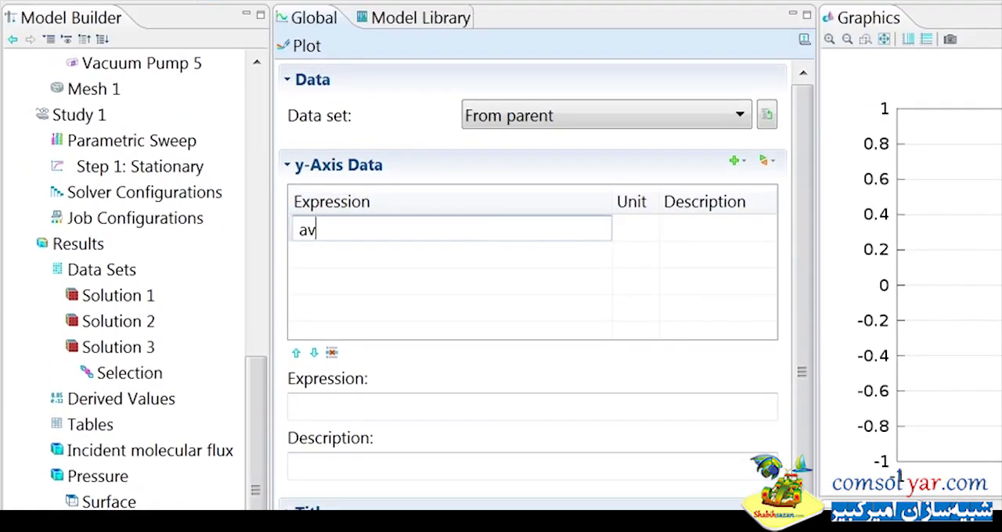
{"action": "type", "text": "eop1(n"}
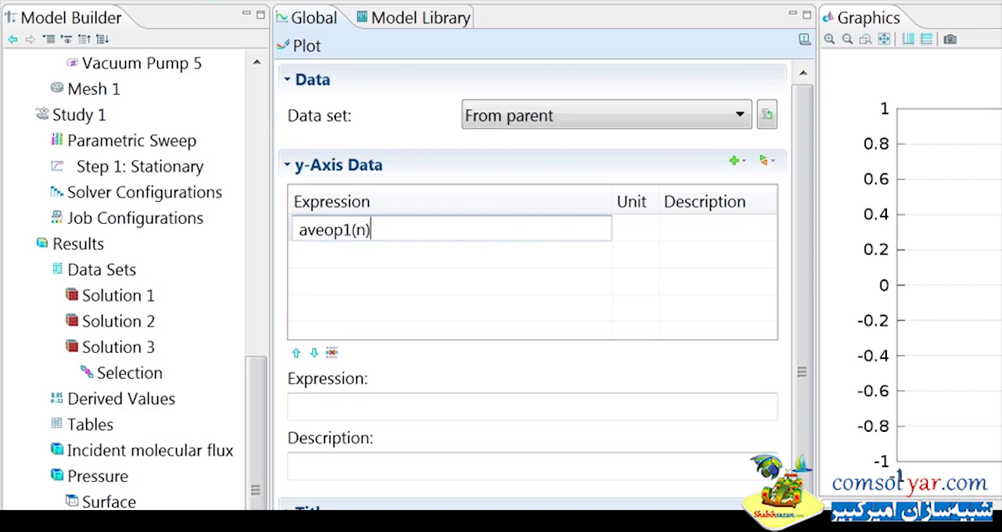
{"action": "type", "text": ")"}
{"action": "key", "text": "Tab"}
{"action": "key", "text": "Tab"}
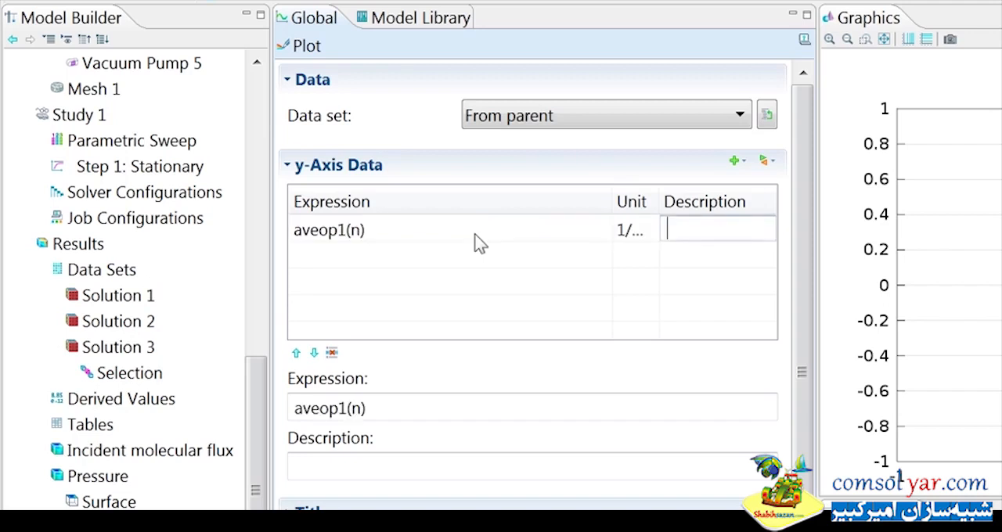
{"action": "type", "text": "Upper surface"}
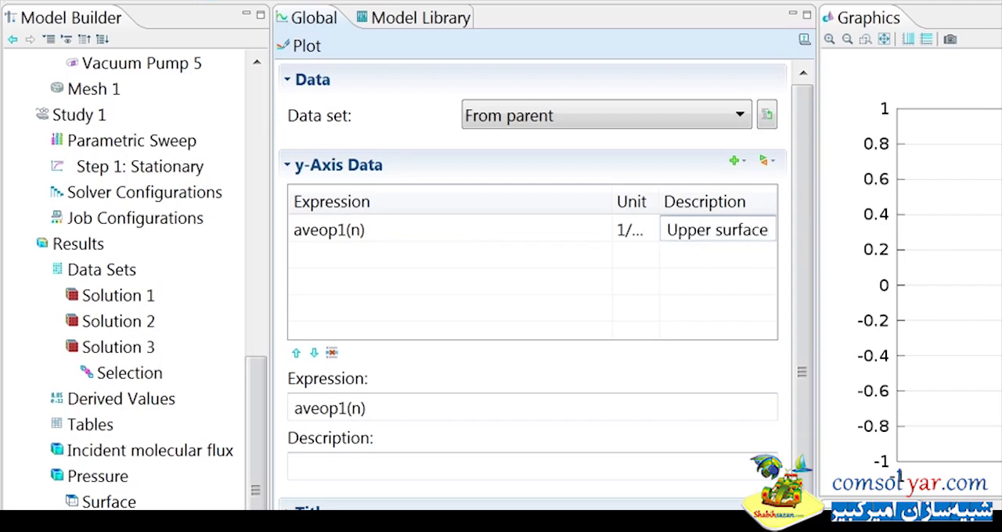
Add a second y-axis expression, aveop2(n), to the global plot with the description Lower surface.
{"action": "left_click", "coordinate": [369, 257]}
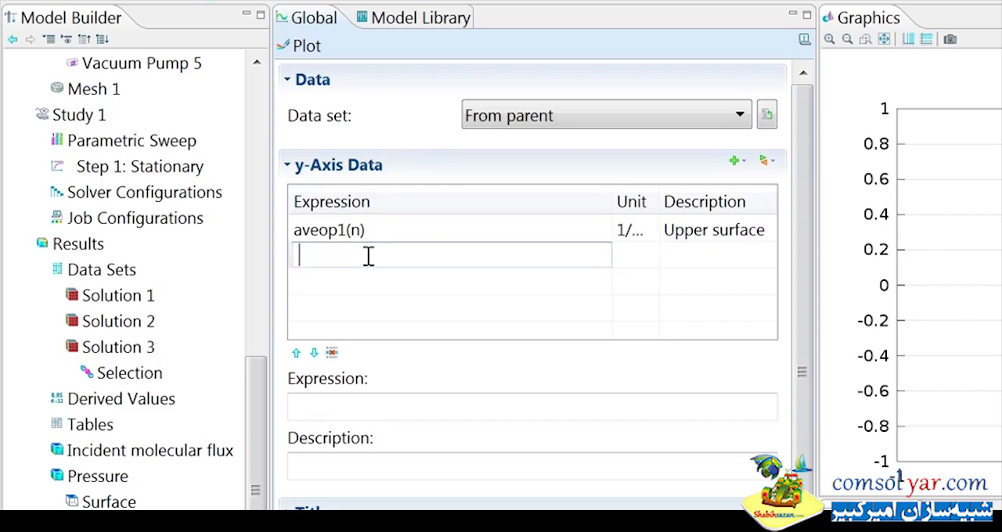
{"action": "type", "text": "aveo"}
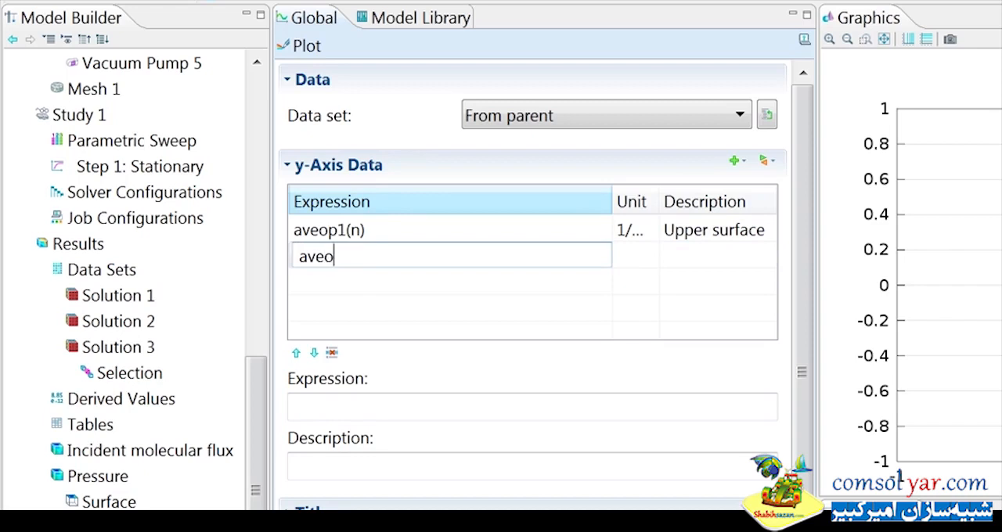
{"action": "type", "text": "p2(n)"}
{"action": "key", "text": "Tab"}
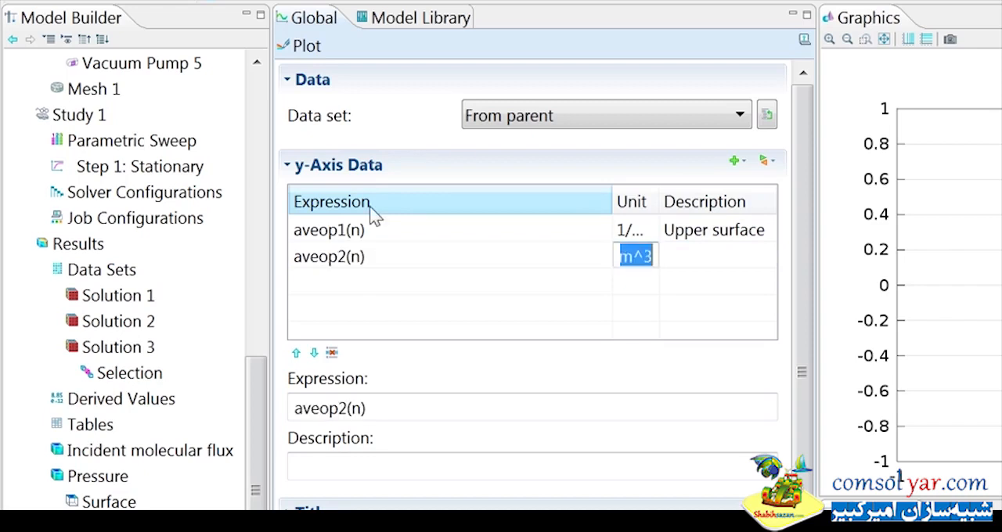
{"action": "key", "text": "Tab"}
{"action": "type", "text": "Lower surface"}
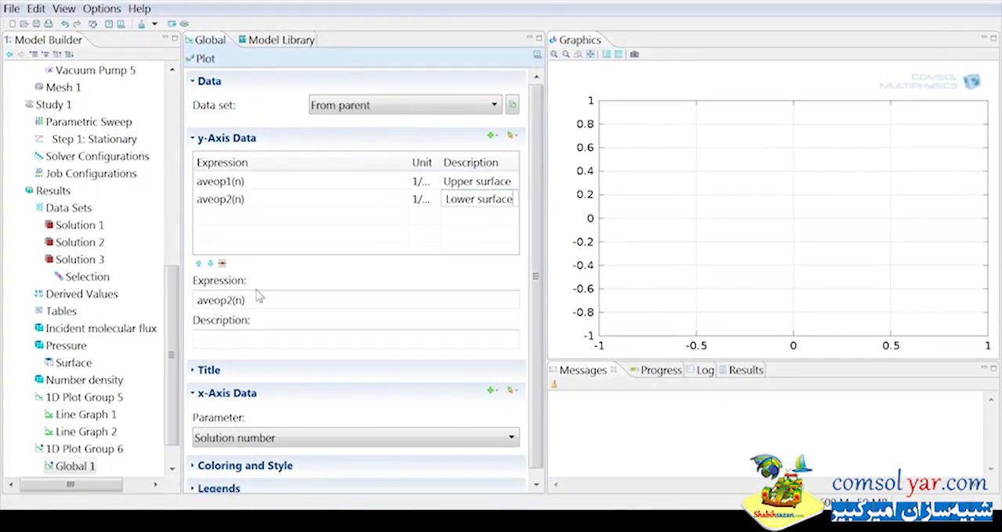
Set the data set of the global plot's parent 1D plot group to Solution 2 and plot it.
{"action": "left_click", "coordinate": [82, 449]}
{"action": "left_click", "coordinate": [395, 110]}
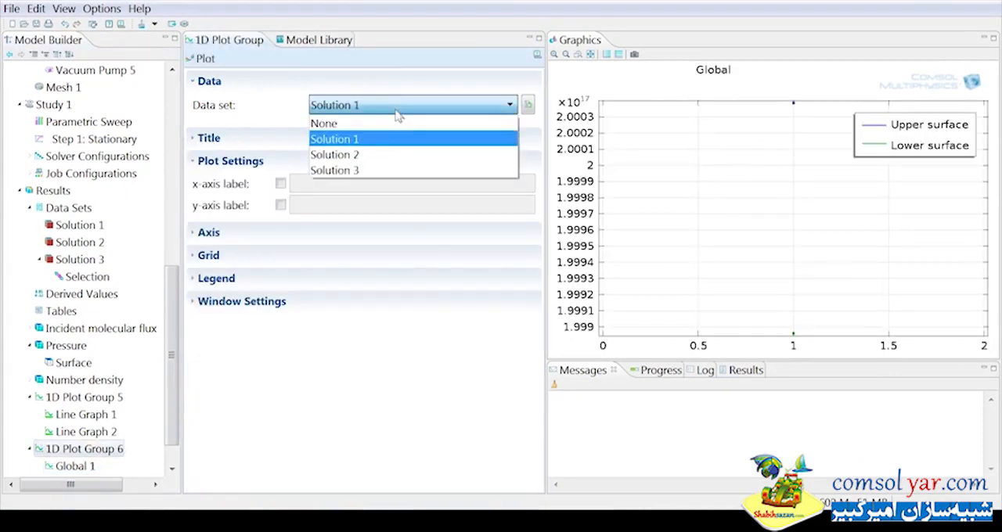
{"action": "left_click", "coordinate": [387, 154]}
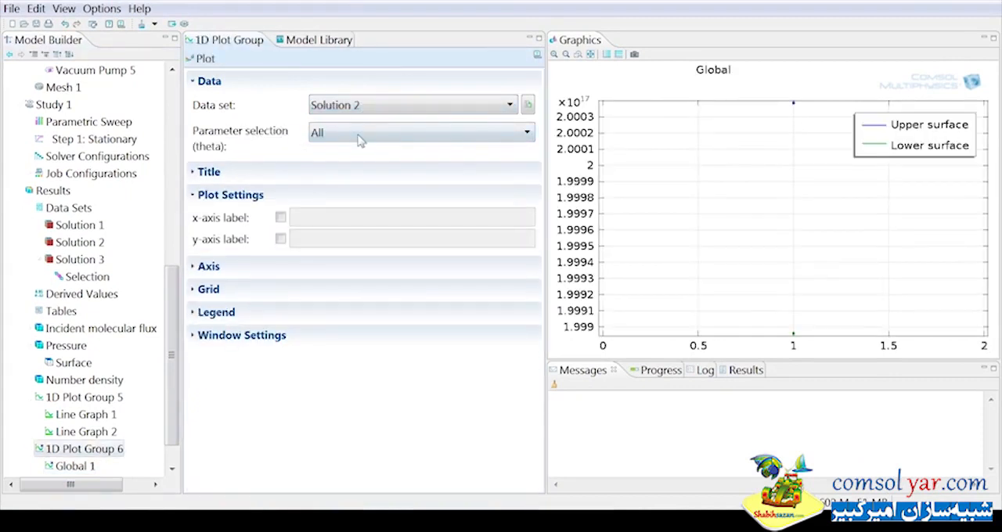
{"action": "left_click", "coordinate": [205, 59]}
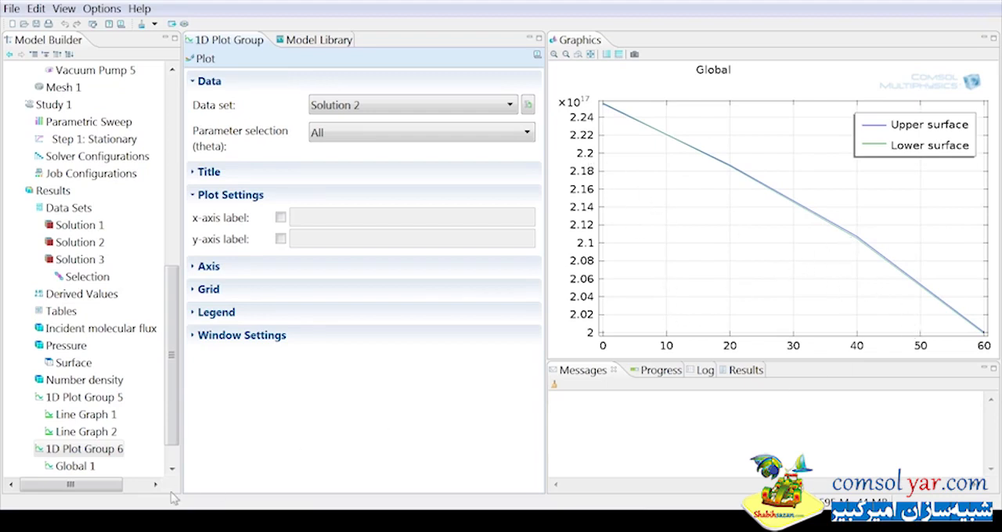
Enable the plot group's x-axis label, set it to Theta, and replot.
{"action": "scroll", "coordinate": [172, 433], "scroll_direction": "down", "scroll_amount": 1}
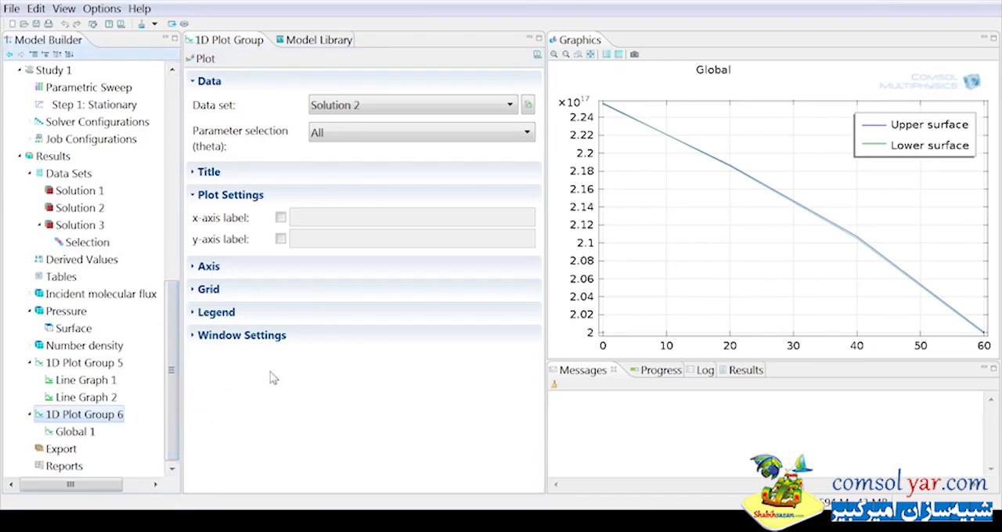
{"action": "left_click", "coordinate": [280, 216]}
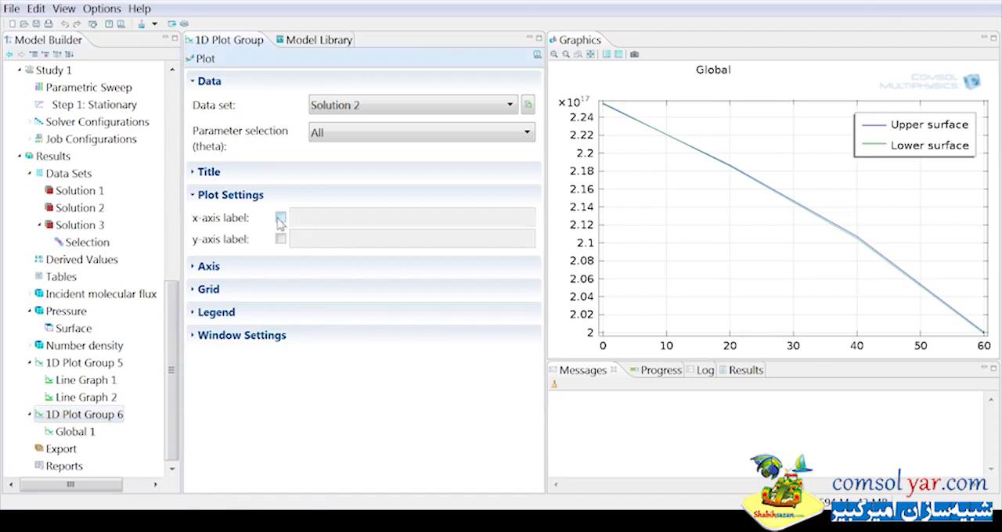
{"action": "left_click", "coordinate": [344, 218]}
{"action": "type", "text": "Theta"}
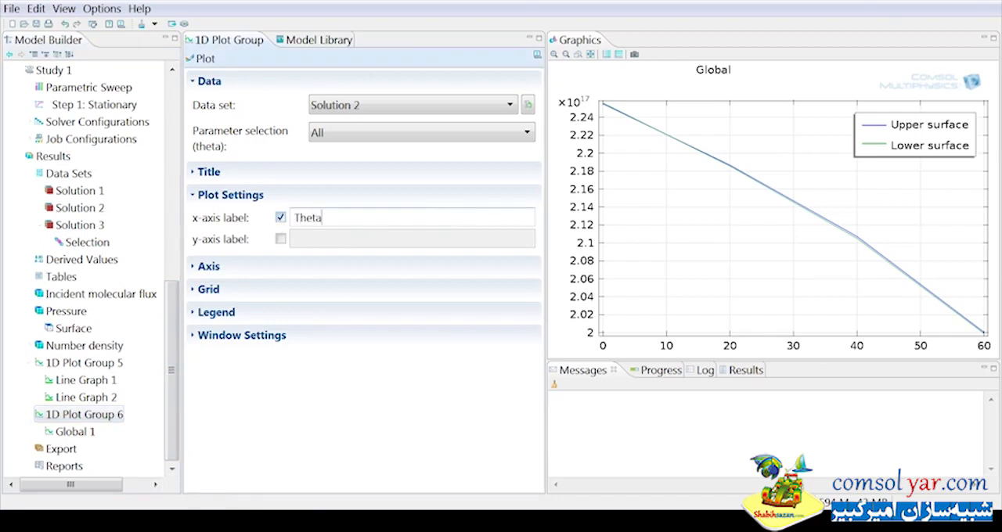
{"action": "left_click", "coordinate": [203, 58]}
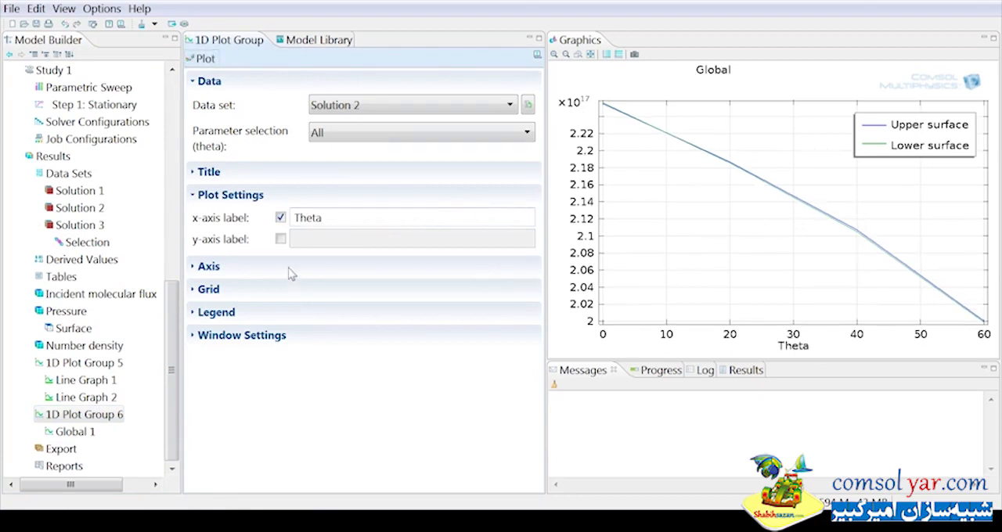
Enable the plot group's y-axis label, set it to Average number density, and replot.
{"action": "left_click", "coordinate": [280, 239]}
{"action": "left_click", "coordinate": [307, 239]}
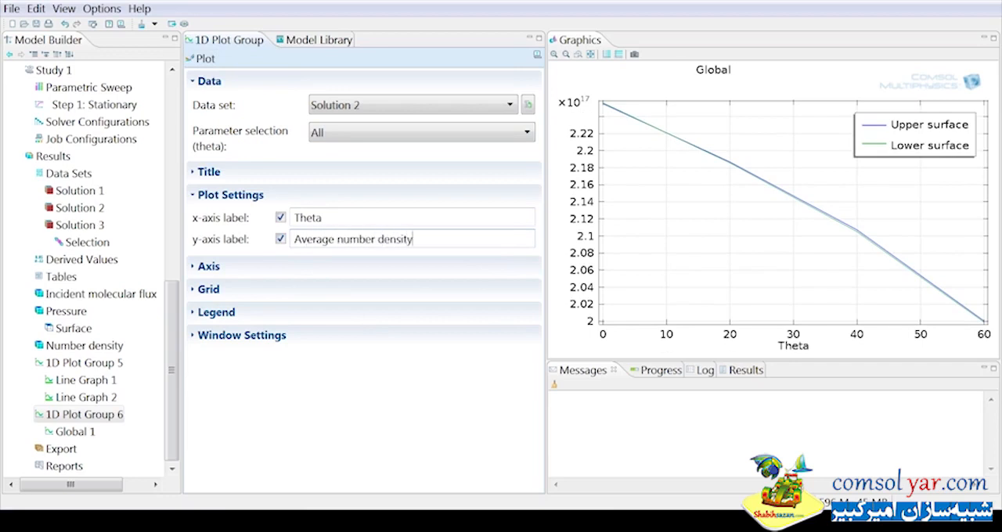
{"action": "left_click", "coordinate": [205, 59]}
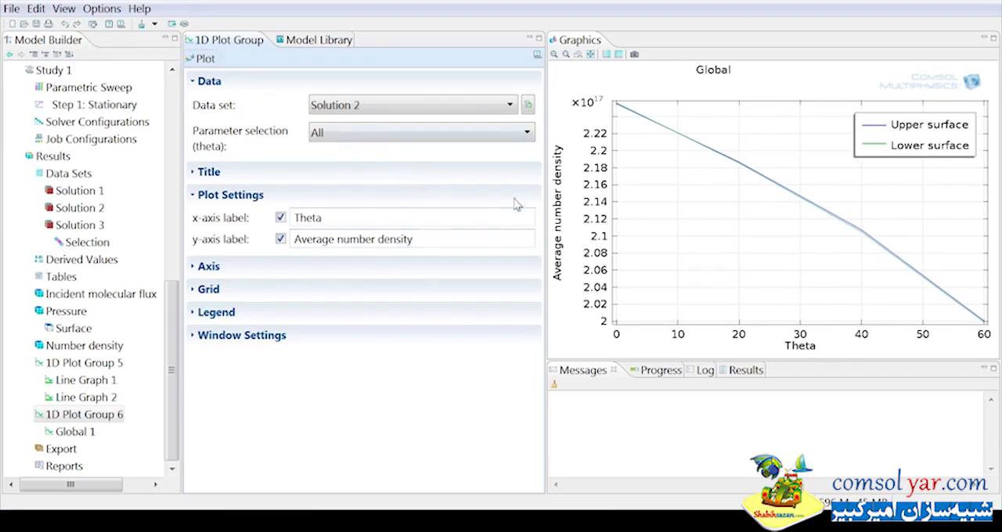